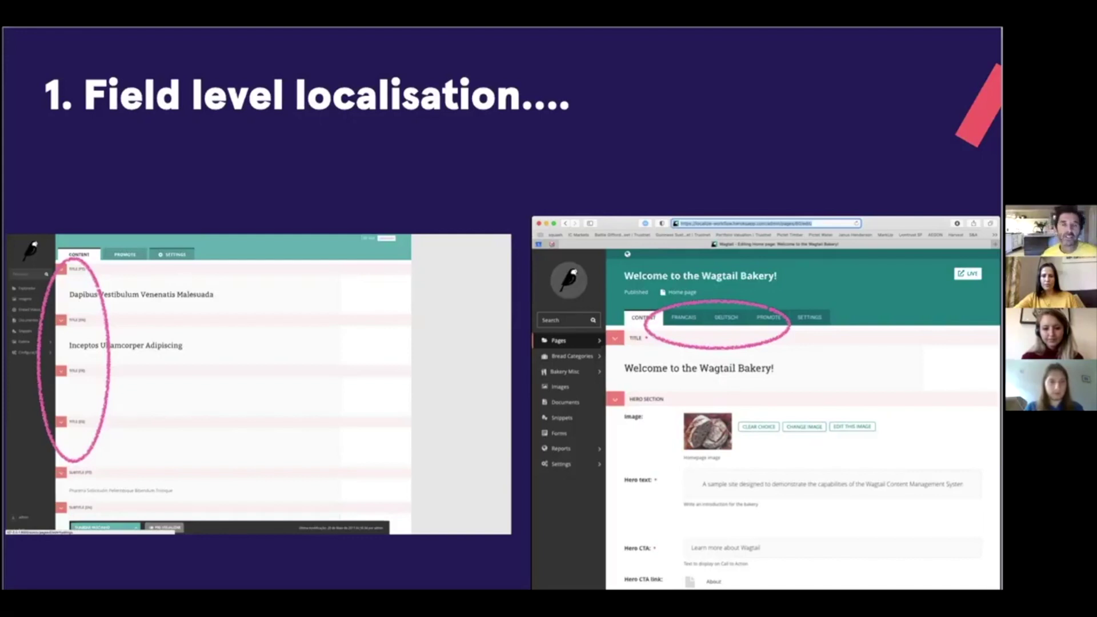
Advance Keynote to the '2. Page-level localisation' slide.
key("Right")
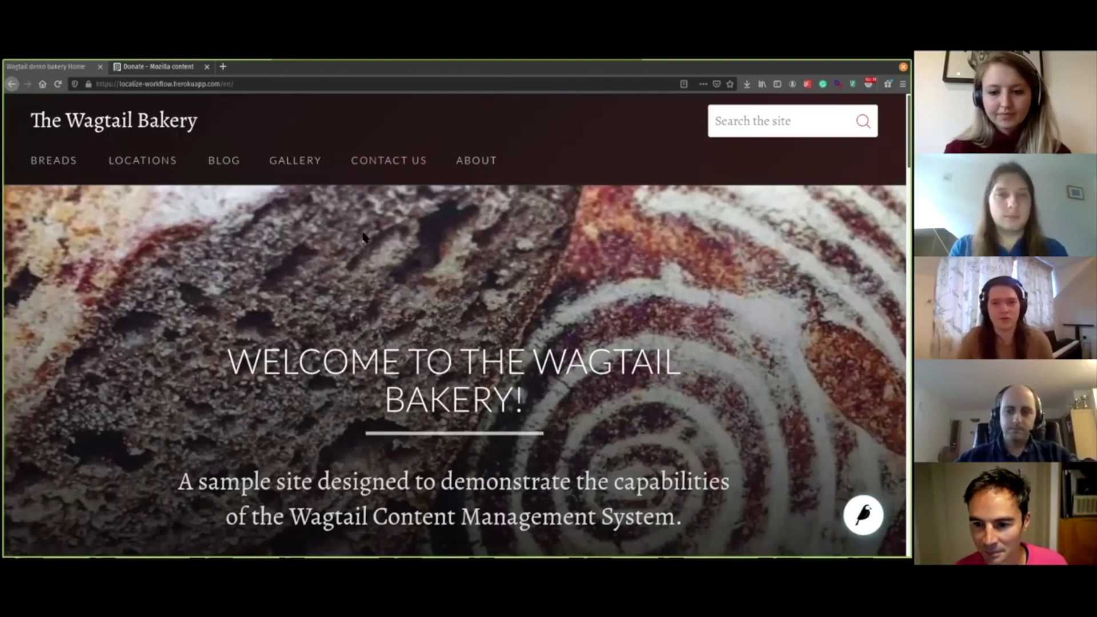
Remove the 'en/' language suffix from the Bakery site URL to load the site root.
scroll(364, 237, "down", 10)
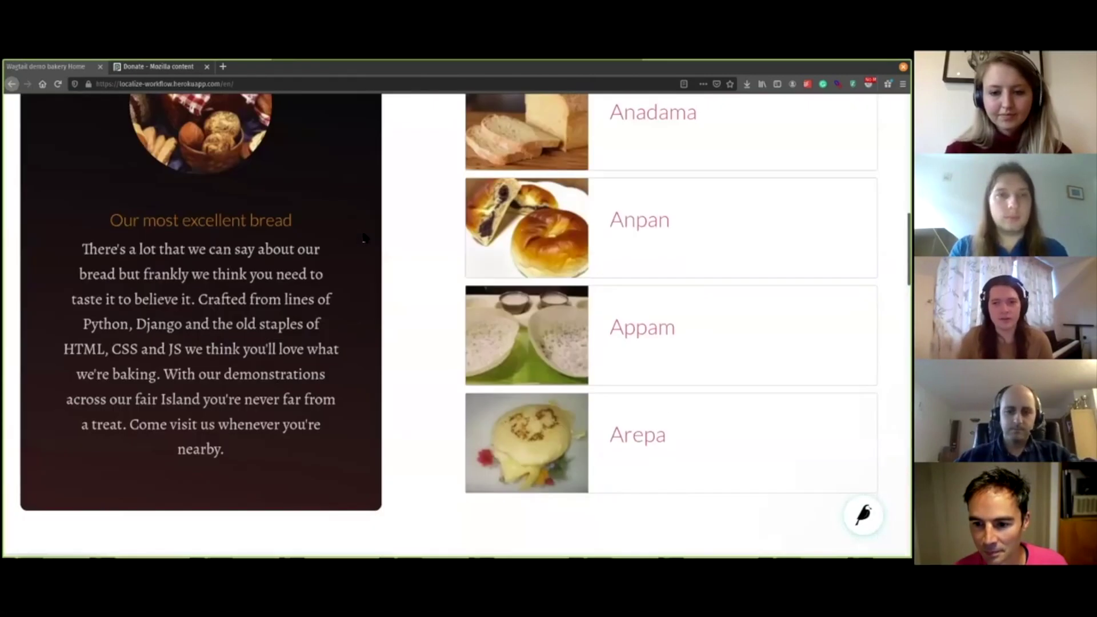
scroll(363, 237, "up", 10)
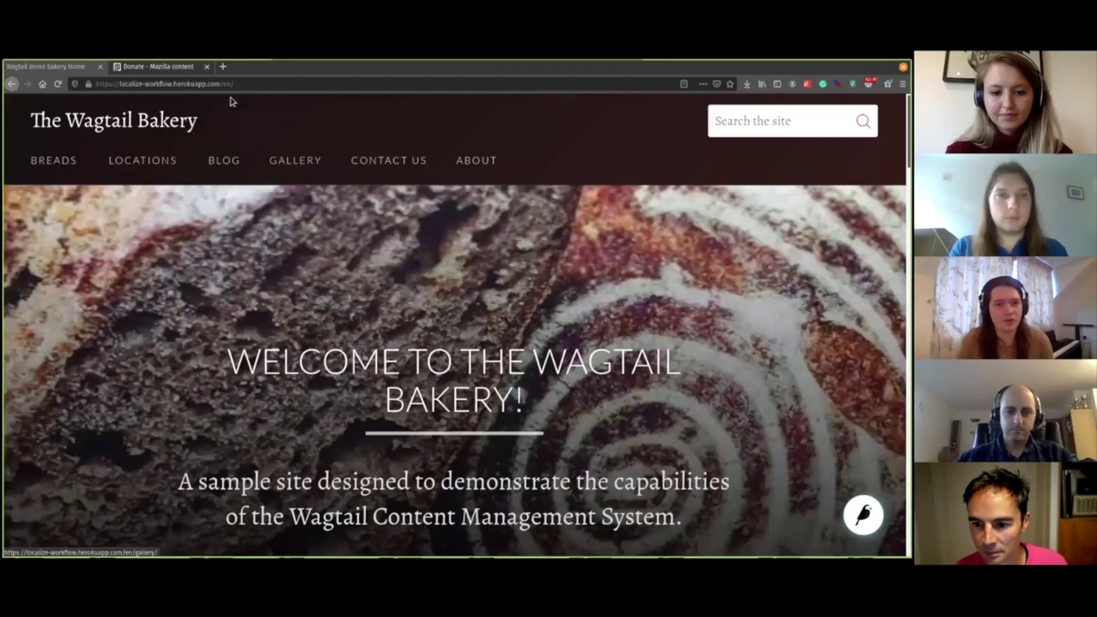
left_click(233, 85)
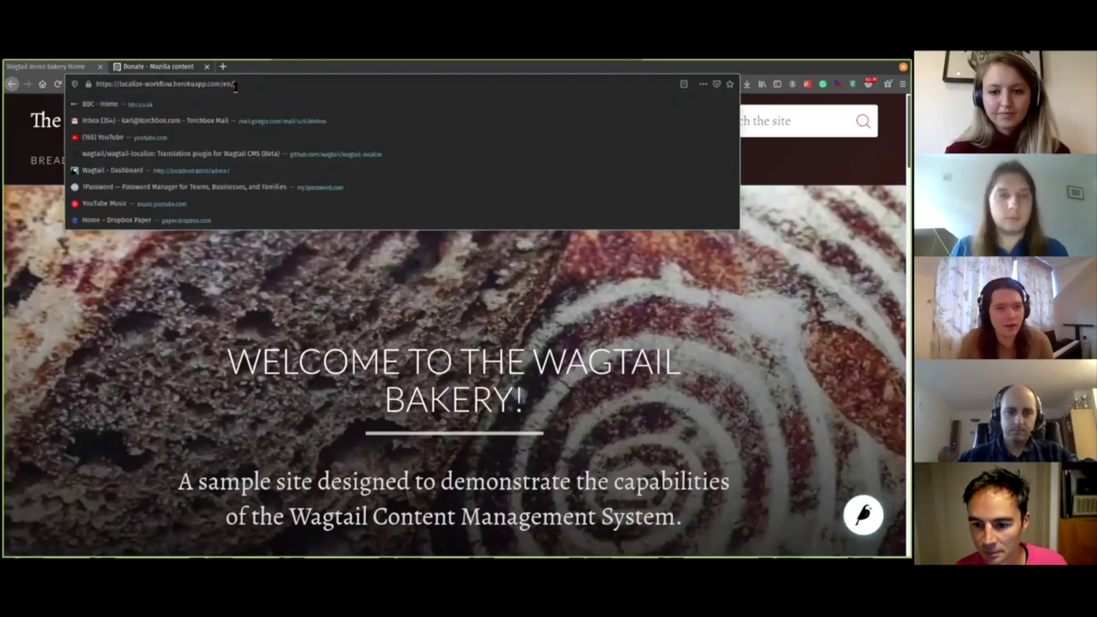
left_click_drag(235, 85, 220, 85)
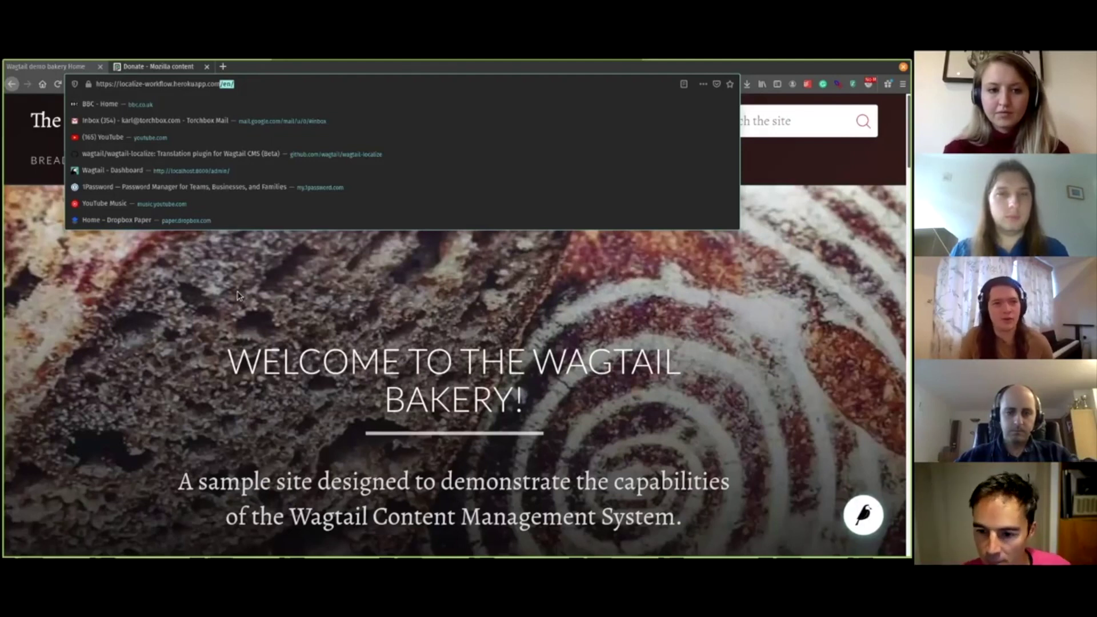
left_click(227, 85)
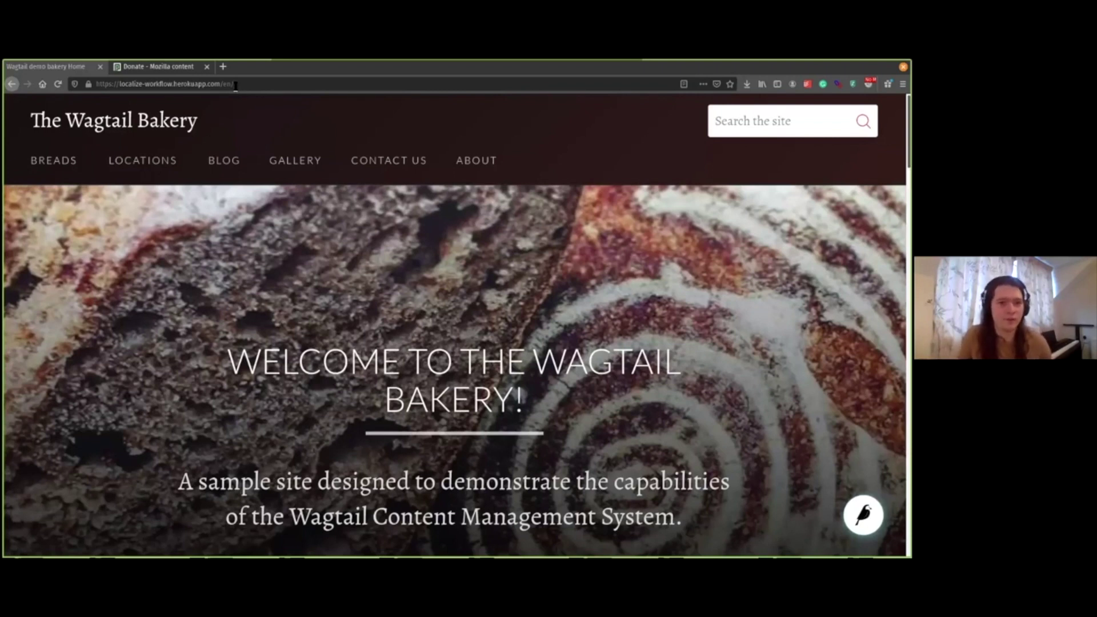
left_click_drag(228, 84, 240, 85)
key("BackSpace")
key("BackSpace")
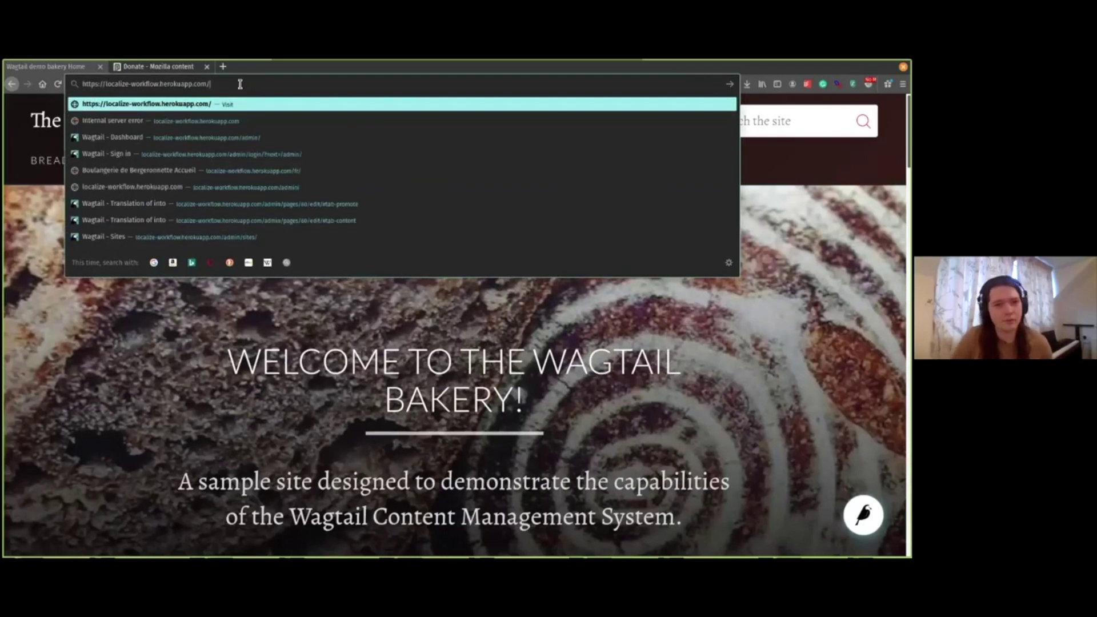
key("Return")
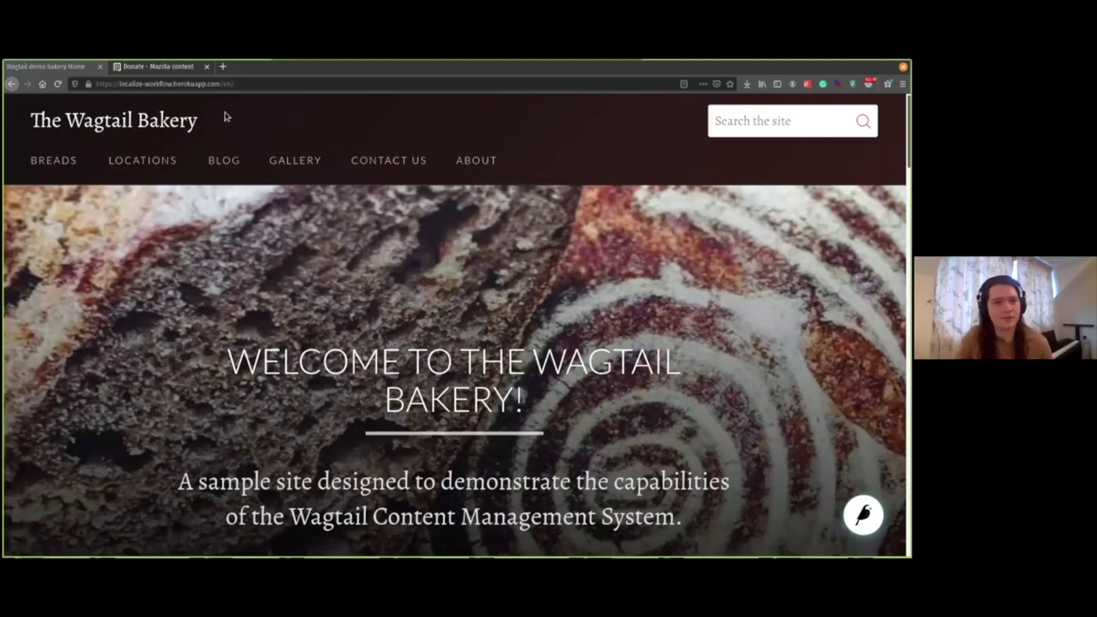
Change the address ending to 'admin/' to reach the Wagtail admin dashboard.
left_click_drag(222, 85, 235, 85)
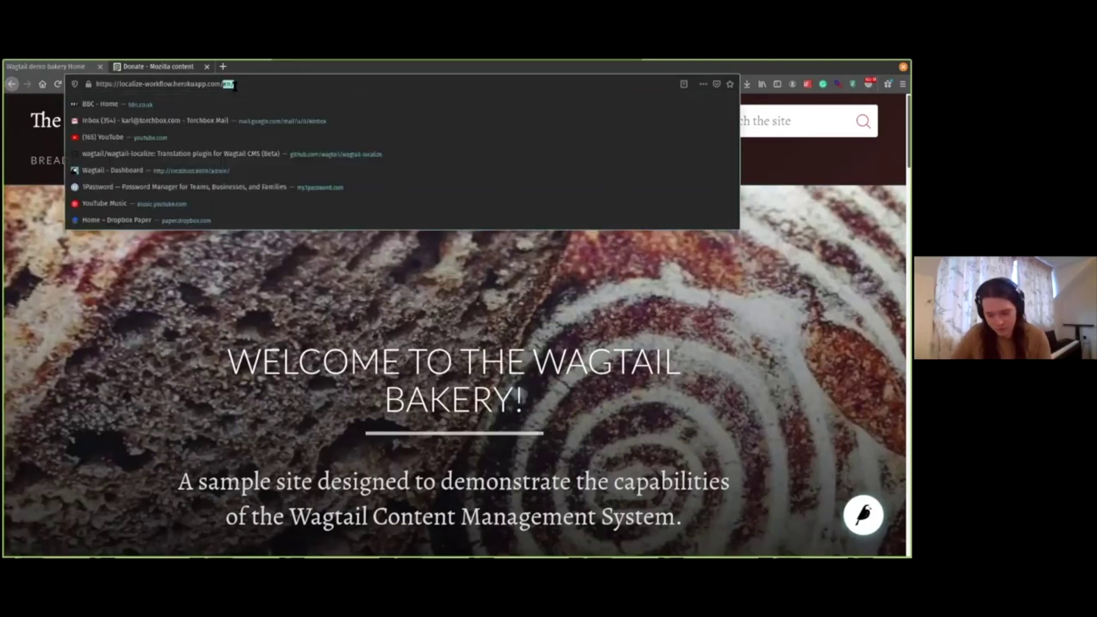
type("admin/")
key("Return")
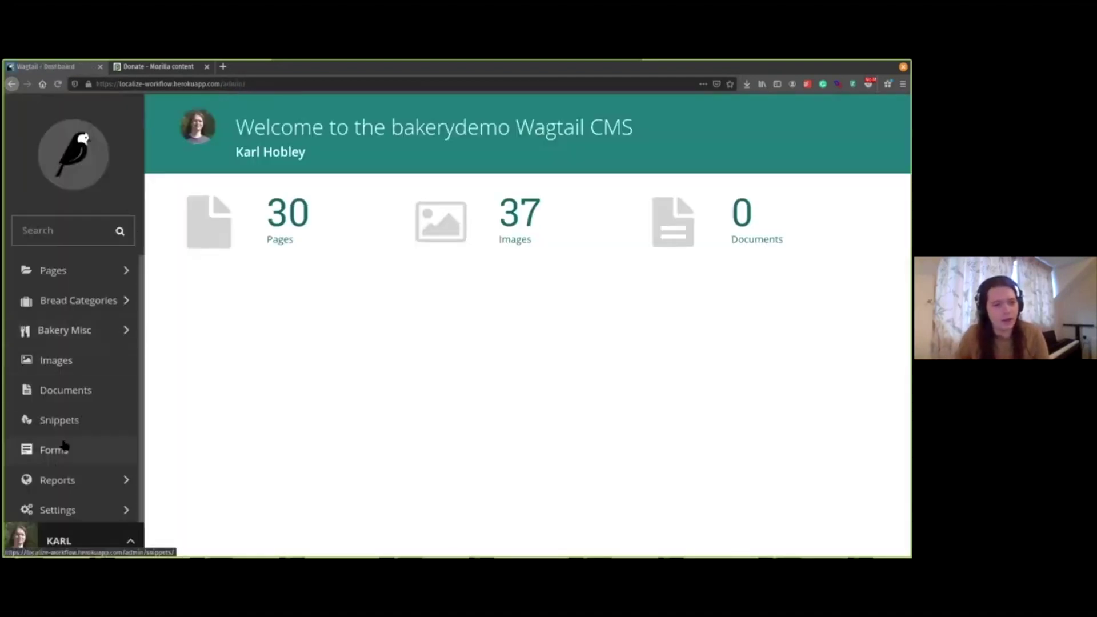
Add a locale under Settings > Locales with French as language, syncing from English.
left_click(47, 511)
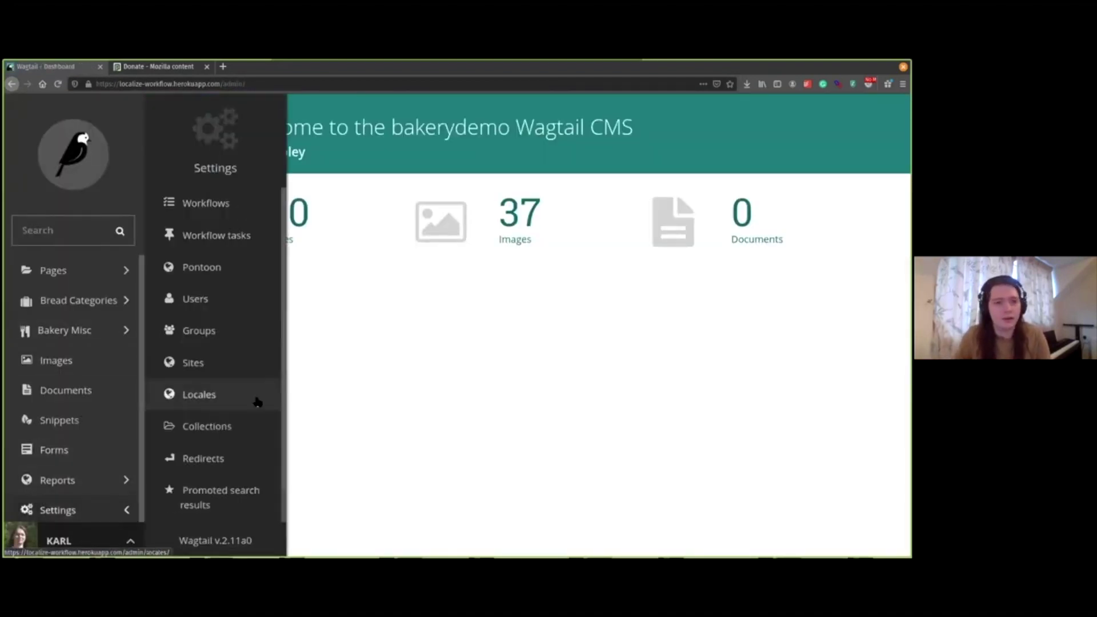
left_click(211, 400)
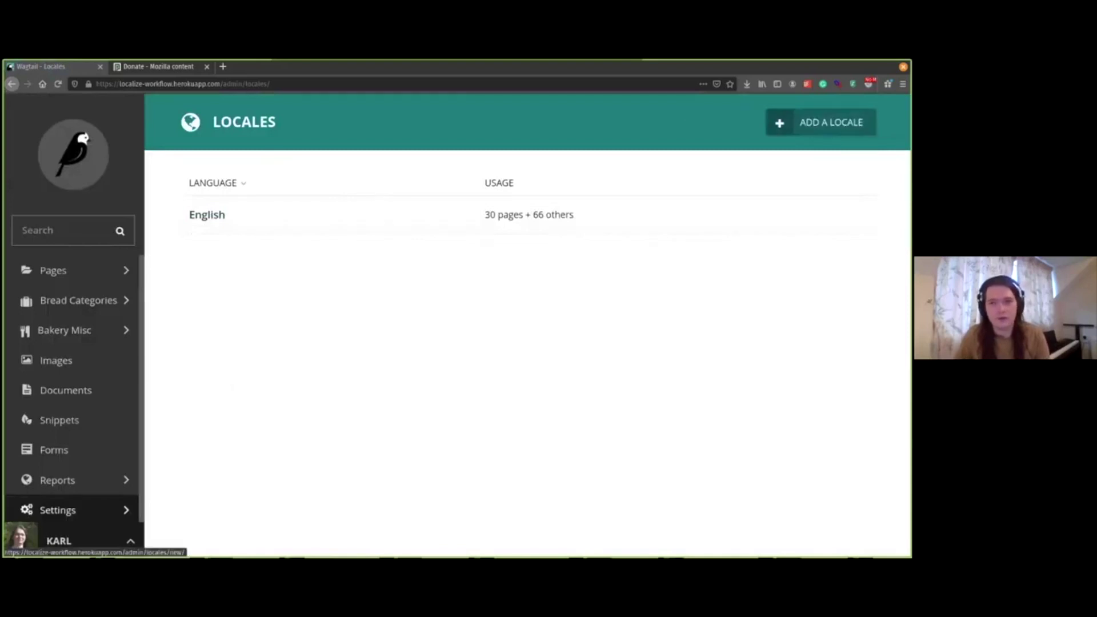
left_click(823, 122)
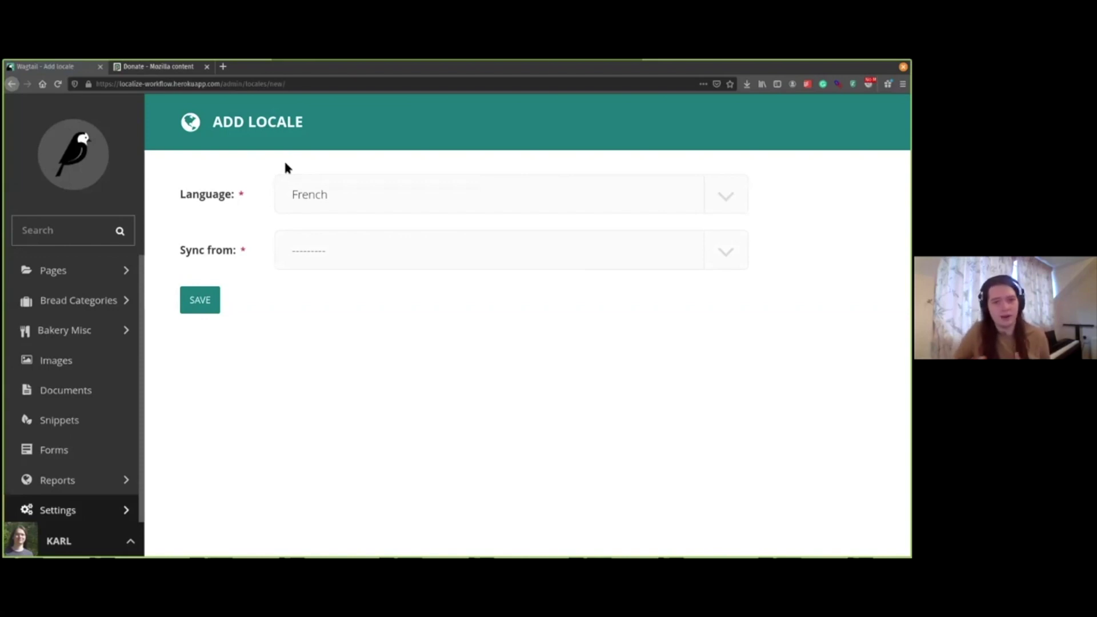
left_click(296, 188)
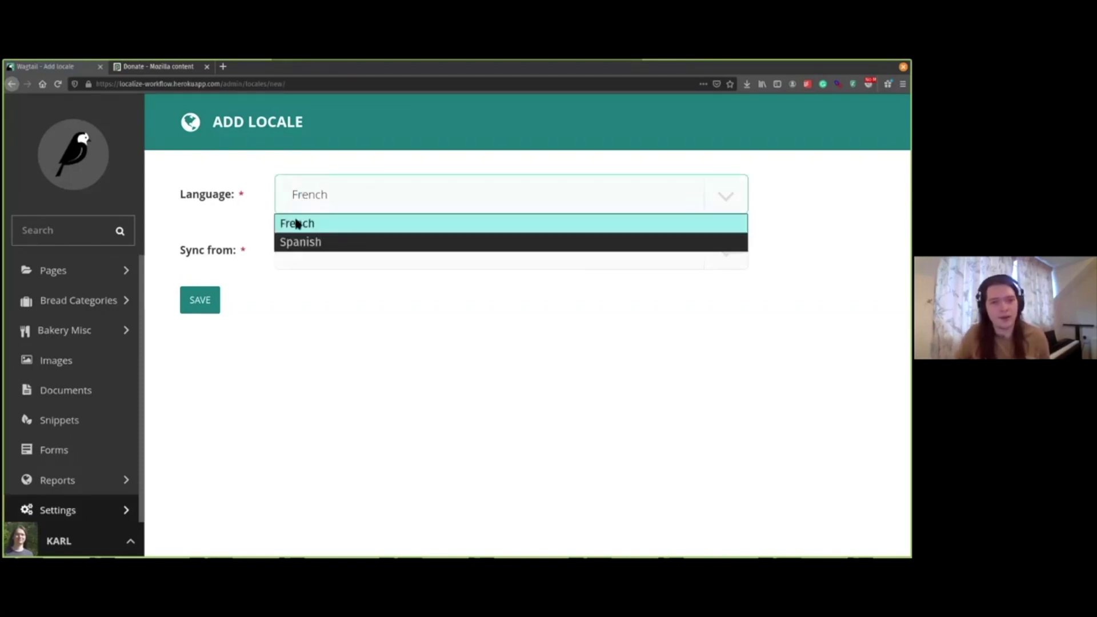
left_click(330, 301)
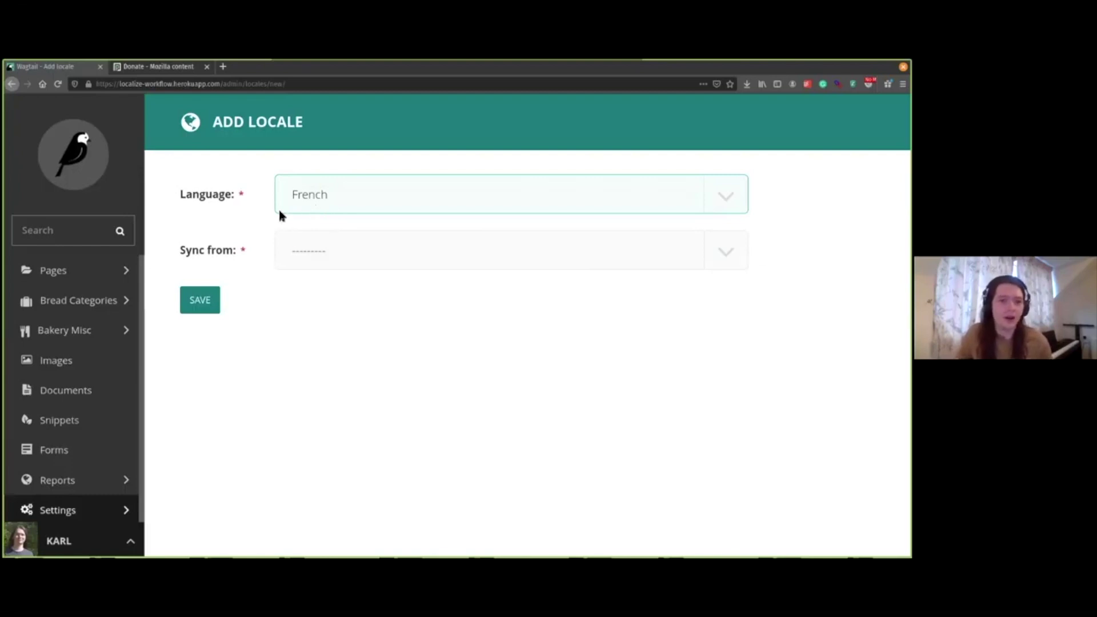
left_click(289, 194)
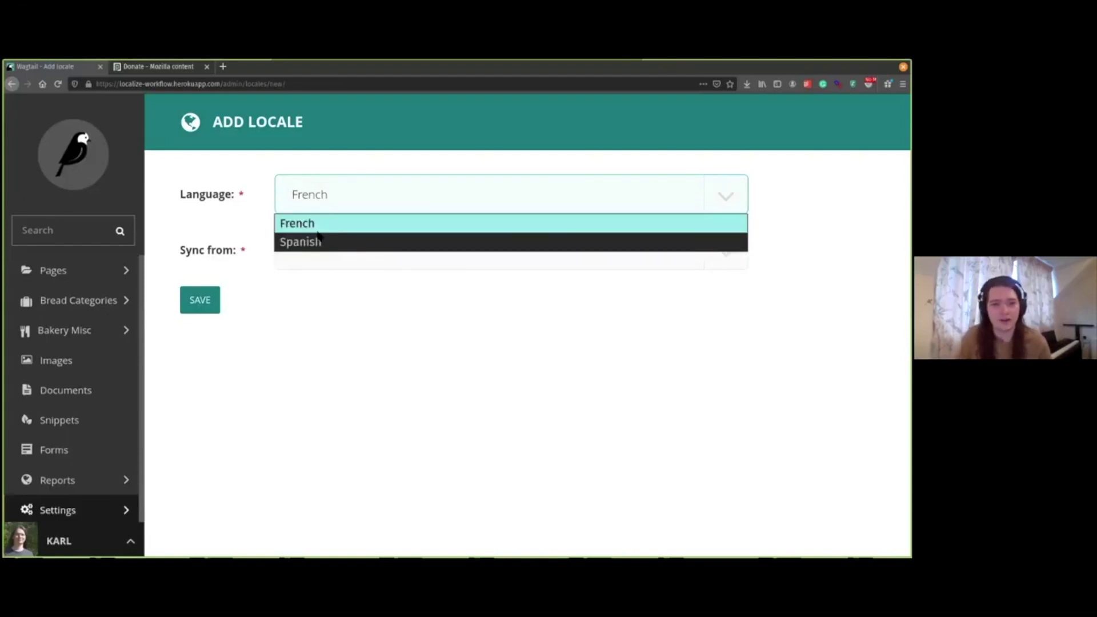
left_click(376, 163)
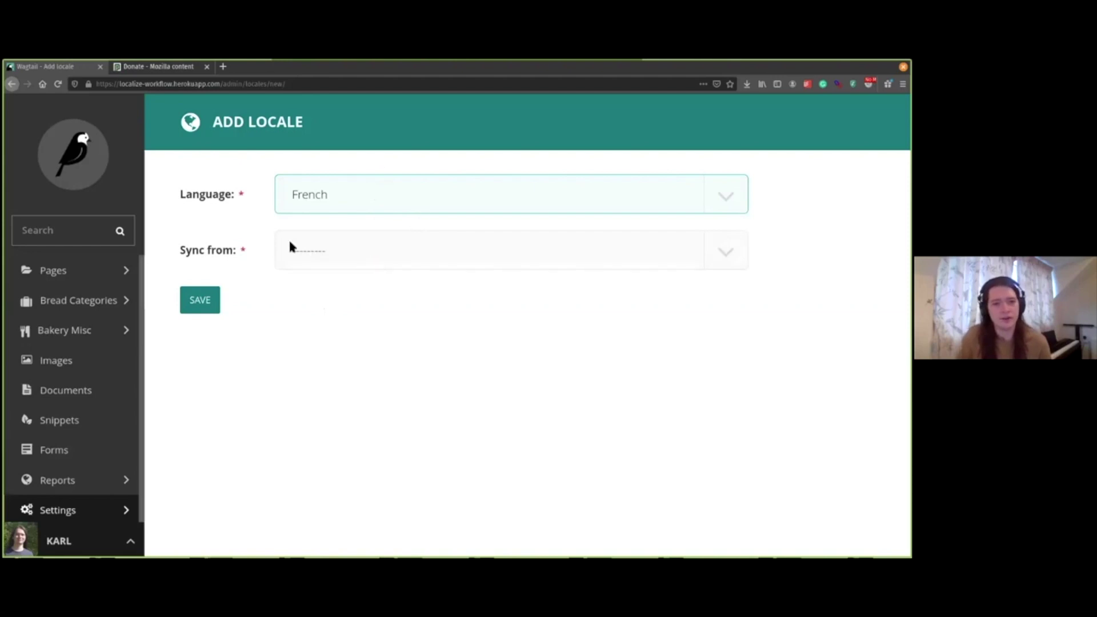
left_click(303, 250)
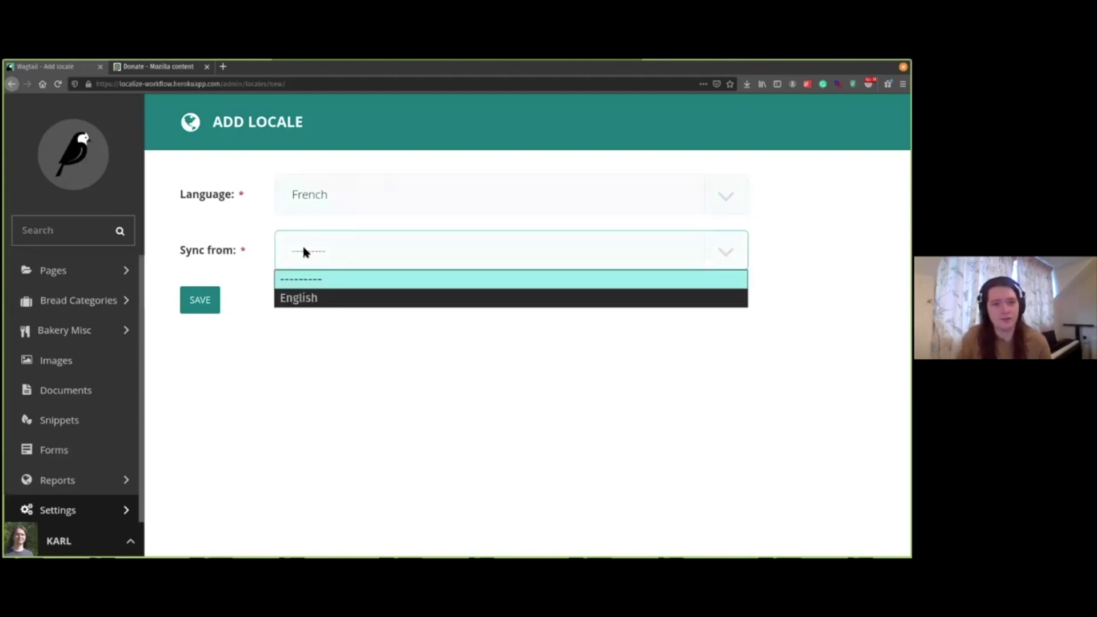
left_click(314, 296)
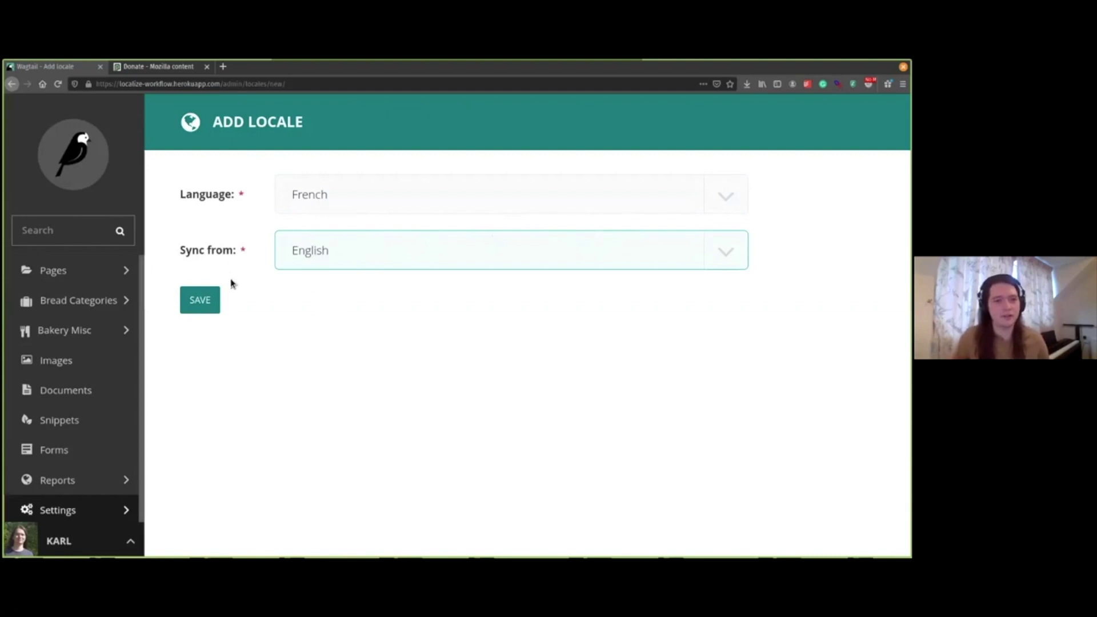
Save the French locale and browse the French homepage's Blog and Locations pages.
left_click(207, 305)
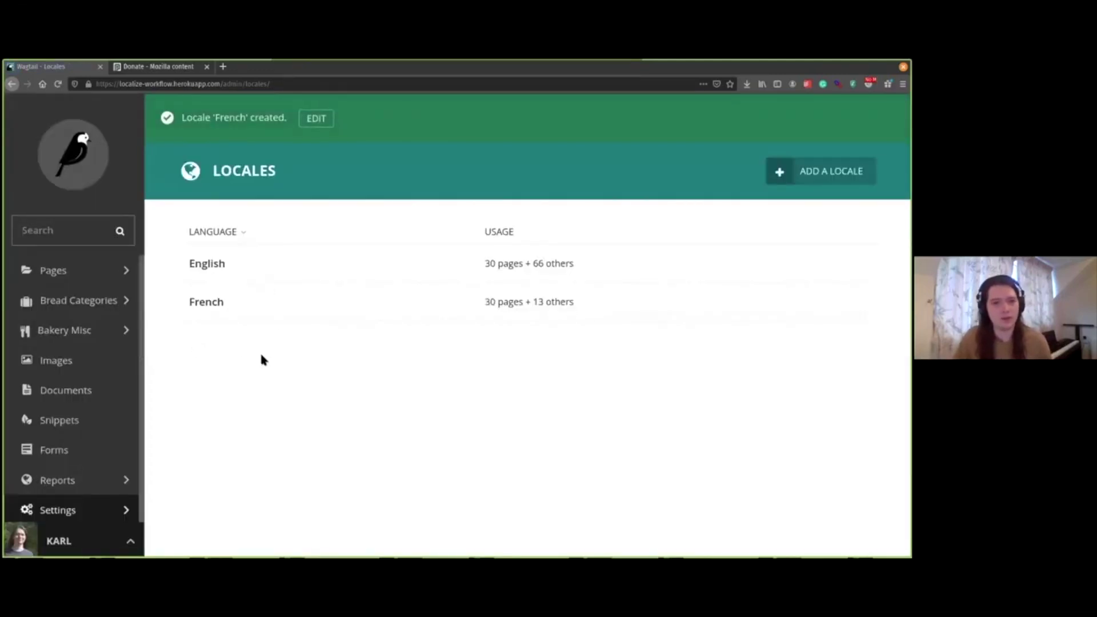
left_click(90, 282)
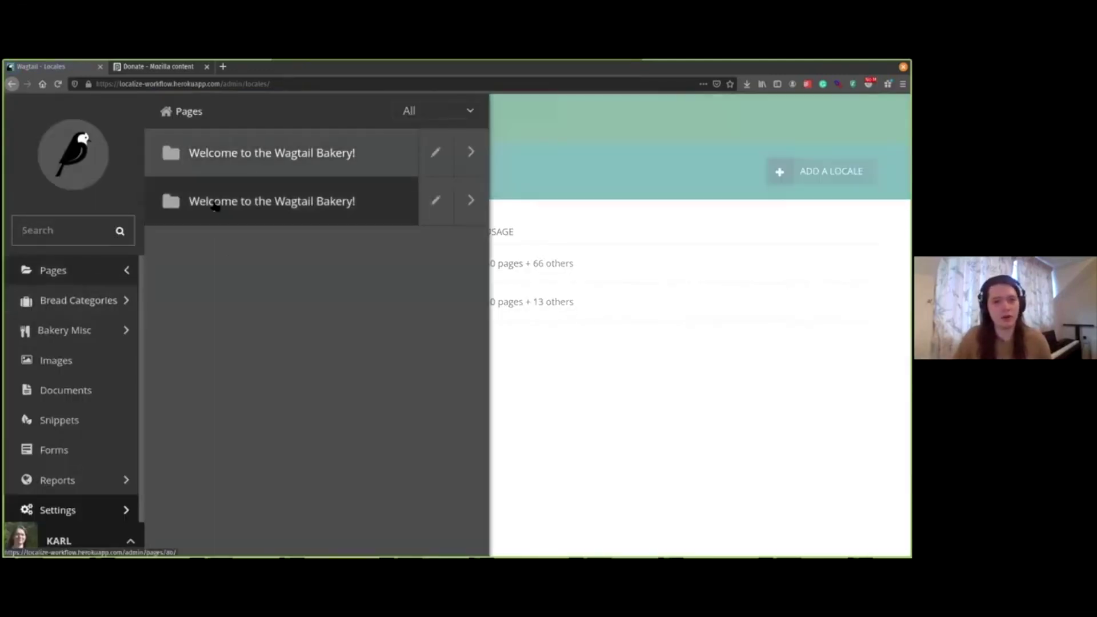
left_click(464, 202)
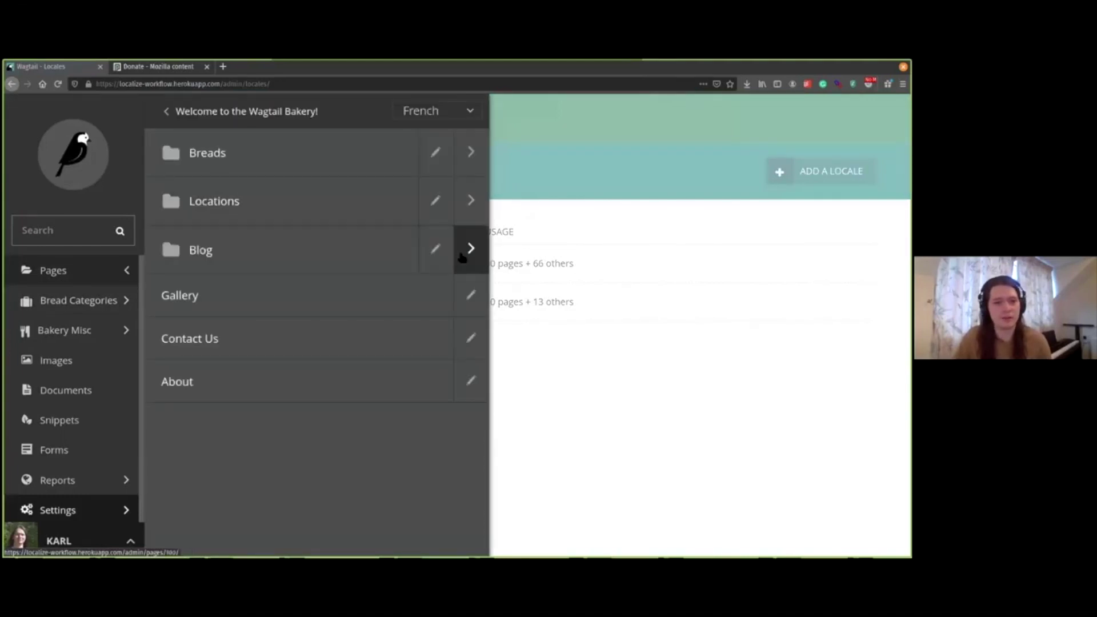
left_click(464, 256)
left_click(258, 116)
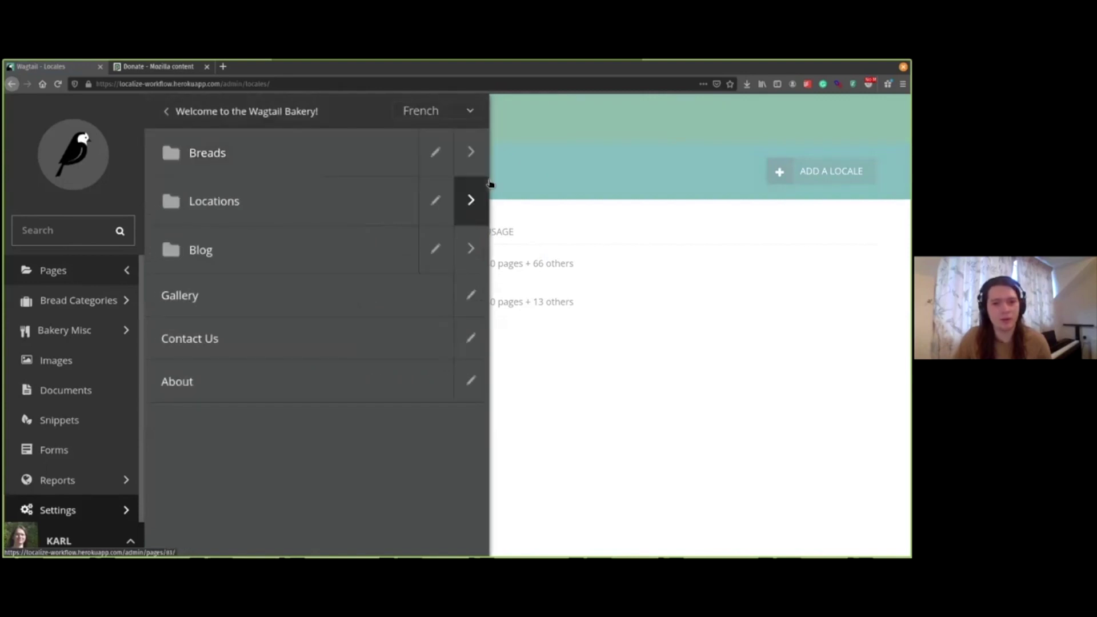
left_click(470, 199)
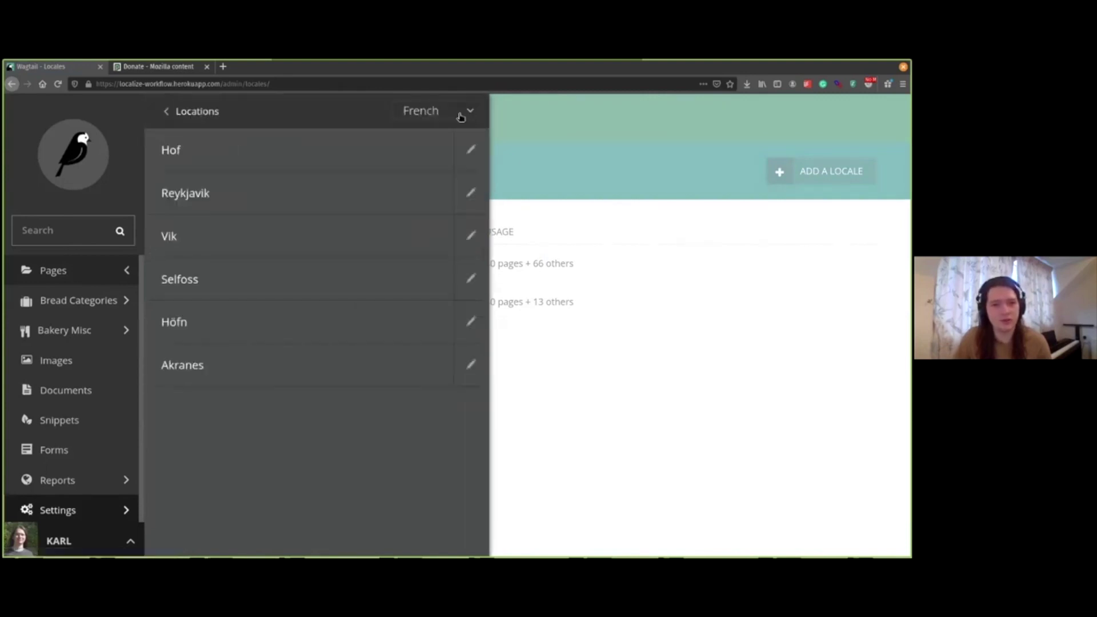
Switch the explorer to English and back to French, then return to the page-tree root.
left_click(461, 117)
left_click(446, 128)
left_click(446, 111)
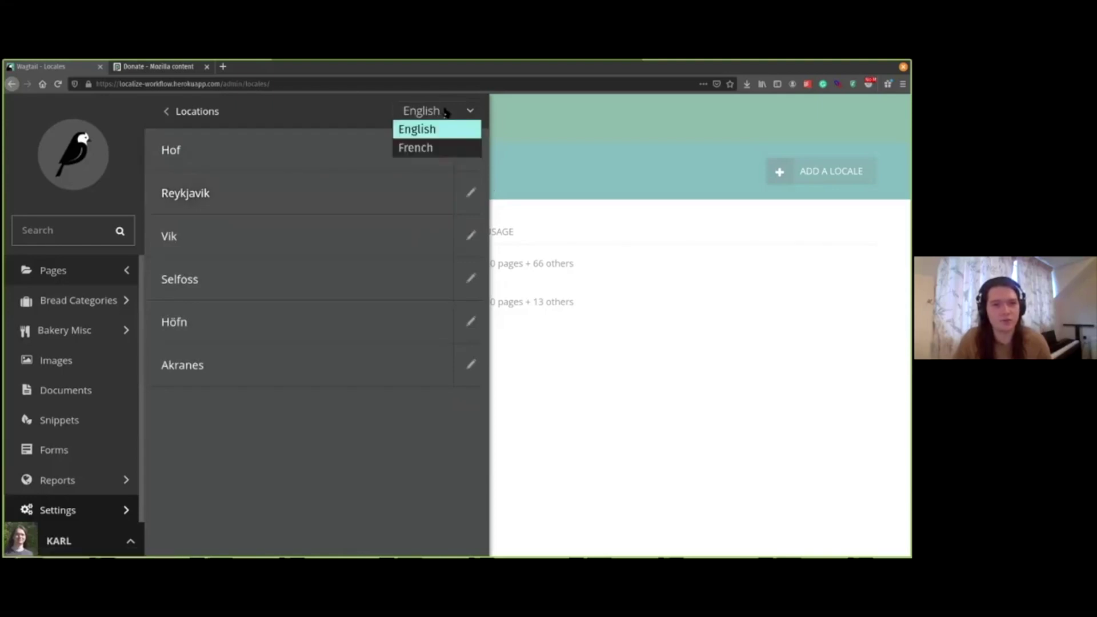
left_click(433, 148)
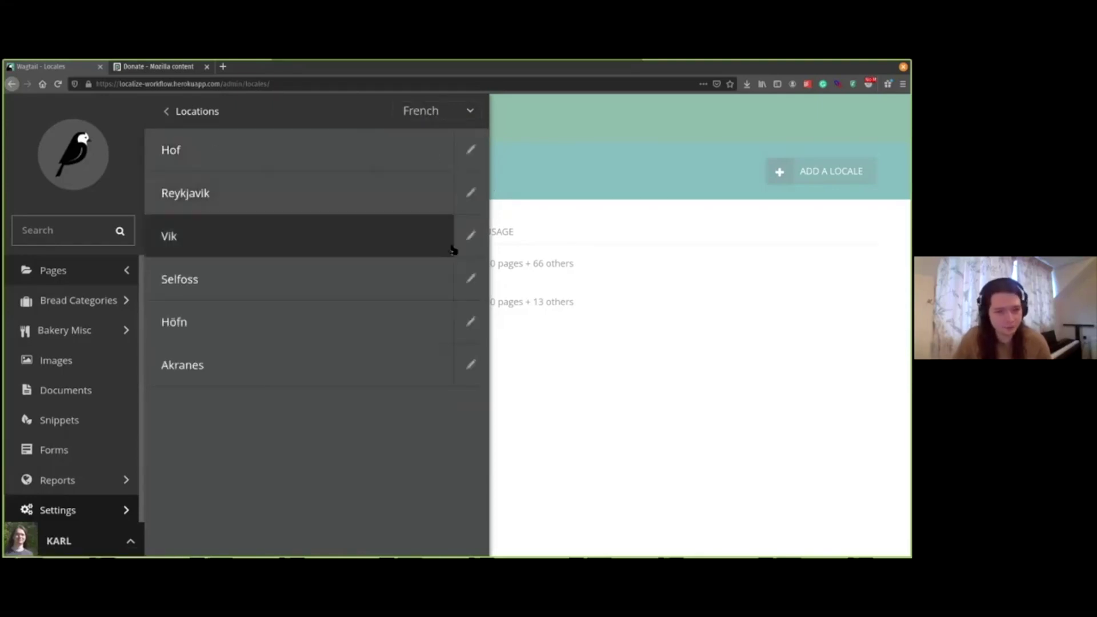
left_click(235, 115)
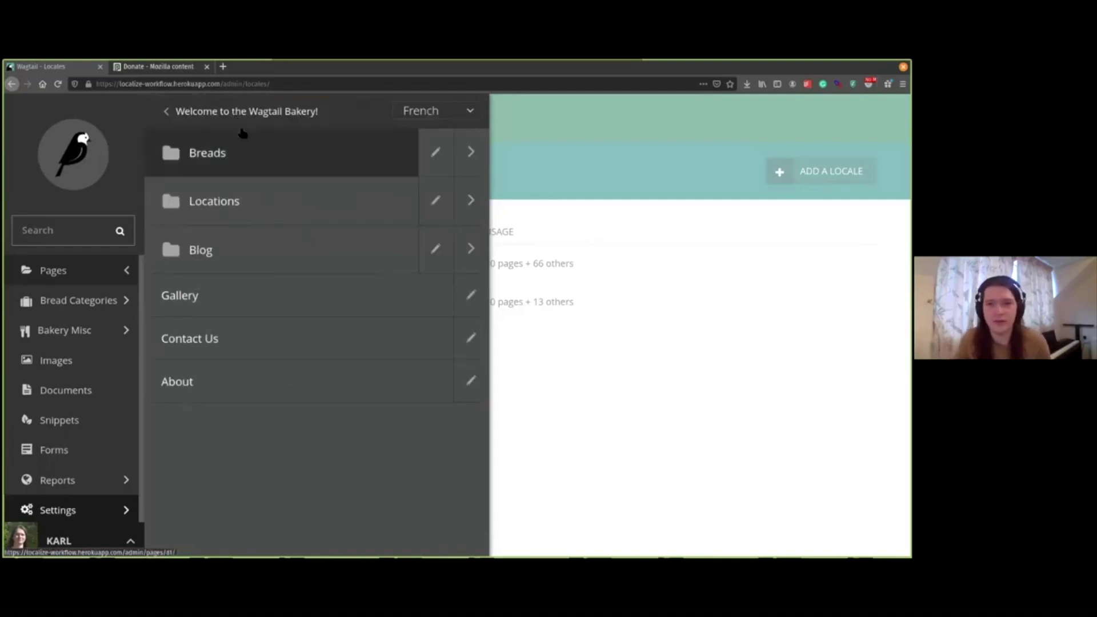
left_click(241, 115)
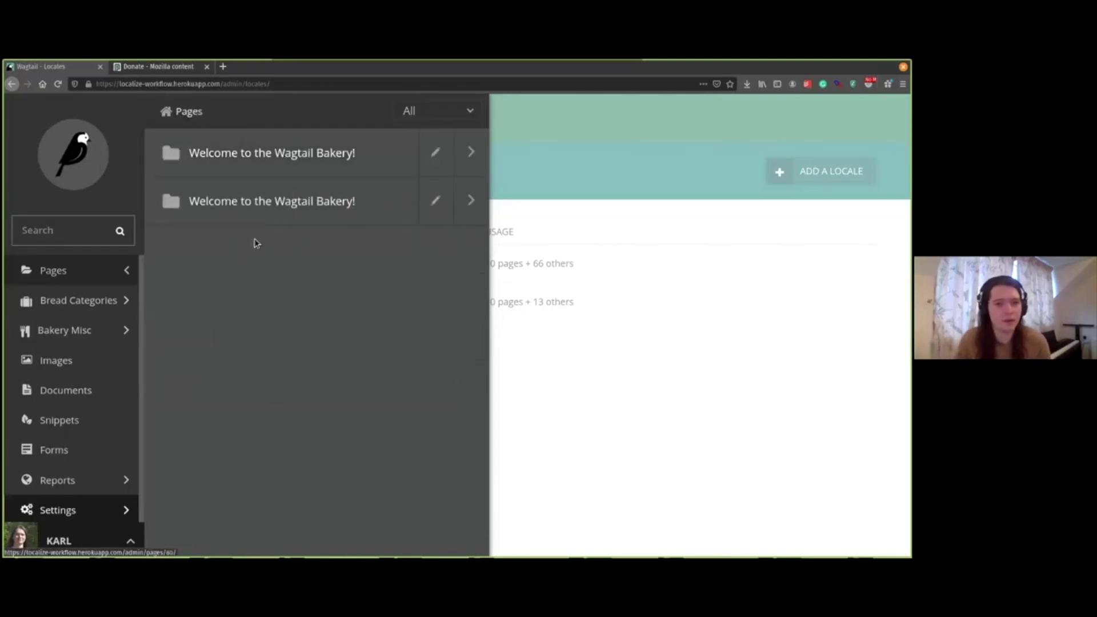
Start translating the second 'Welcome to the Wagtail Bakery!' homepage, with French as locale.
left_click(435, 201)
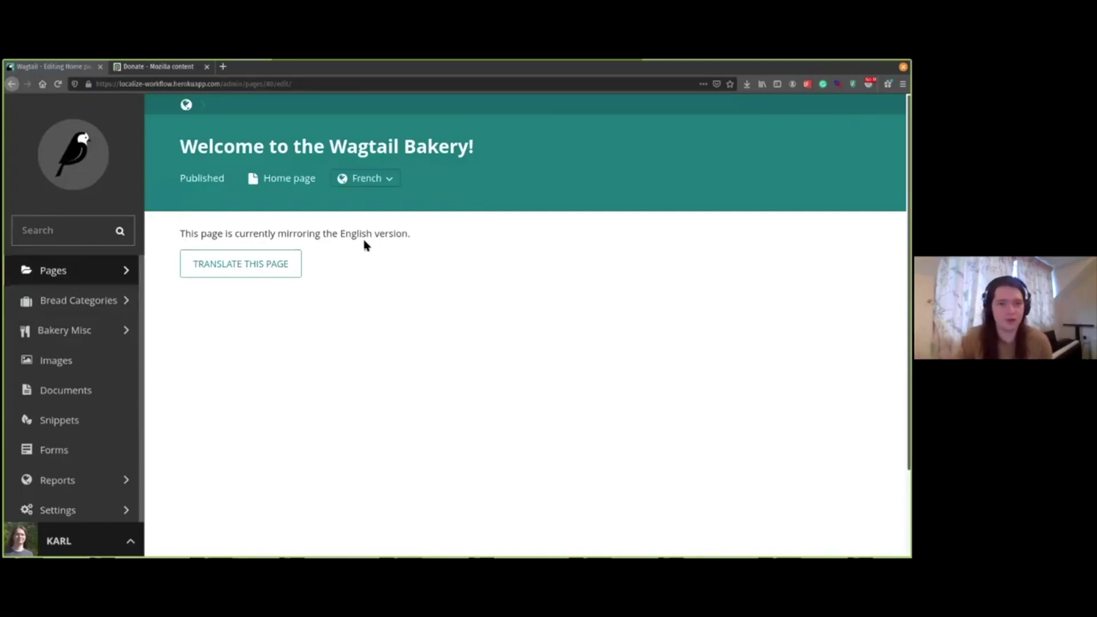
left_click(266, 268)
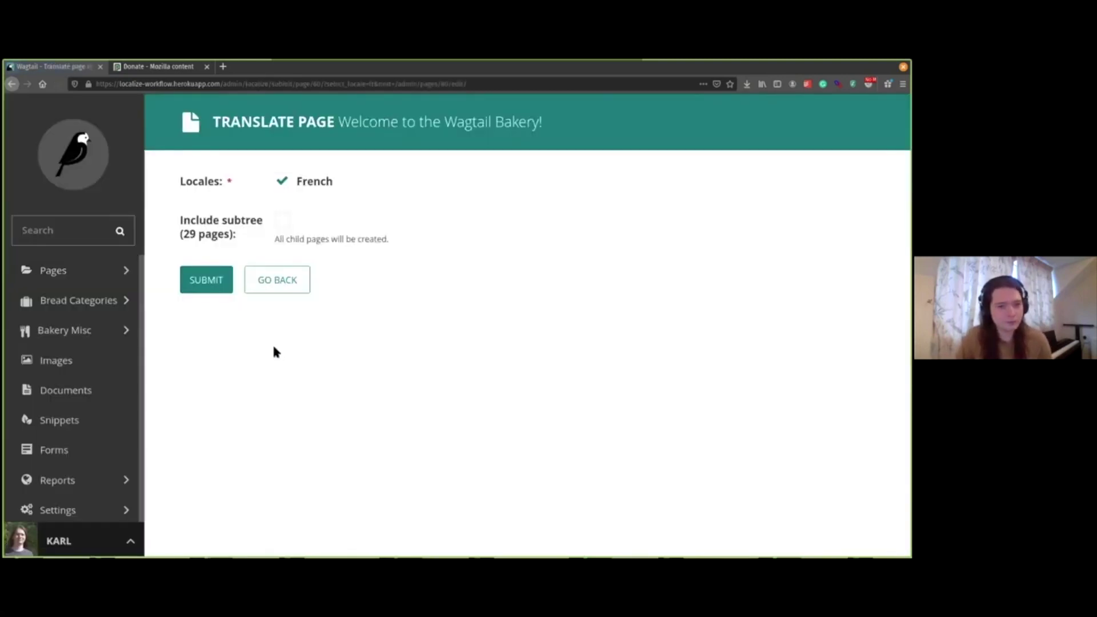
Submit the homepage for French translation and review its Title, Hero, Paragraph and Promo fields.
left_click(210, 286)
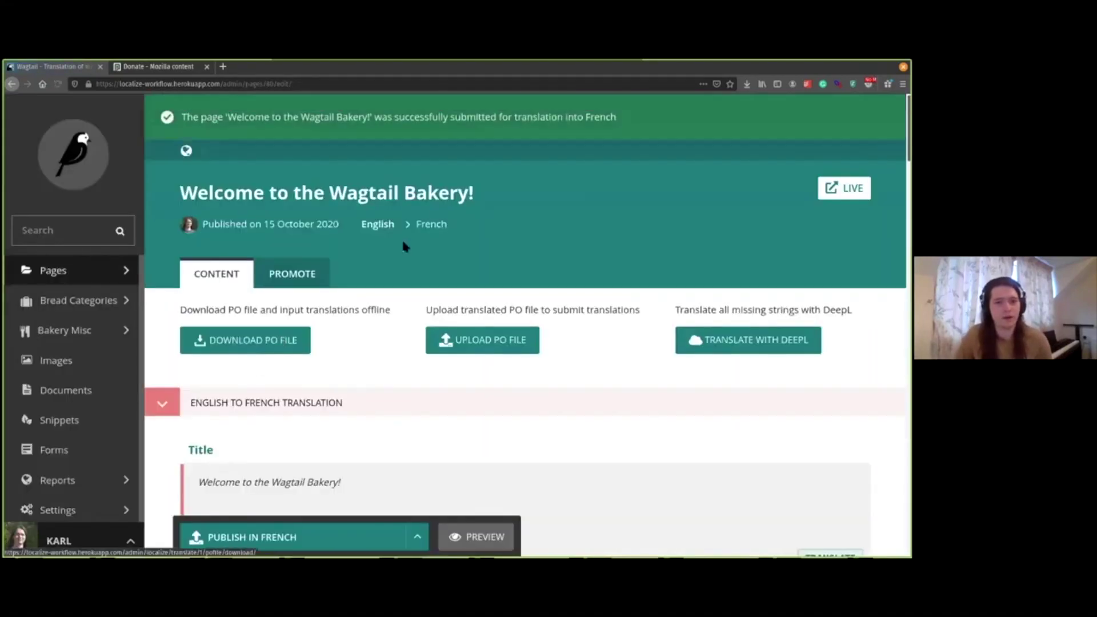
scroll(442, 215, "down", 10)
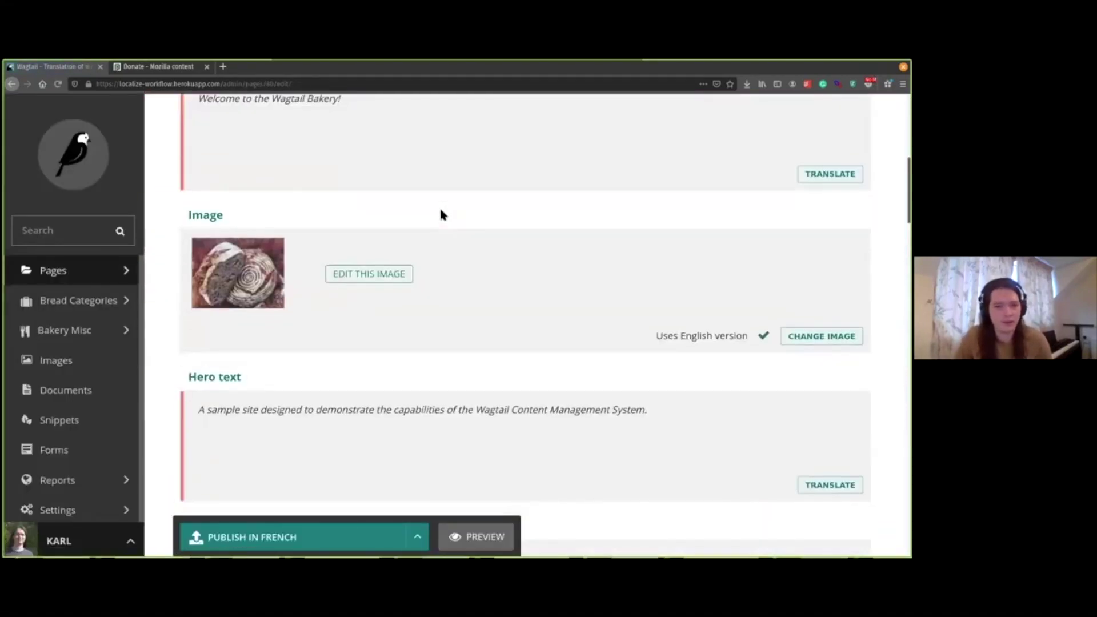
scroll(441, 215, "up", 8)
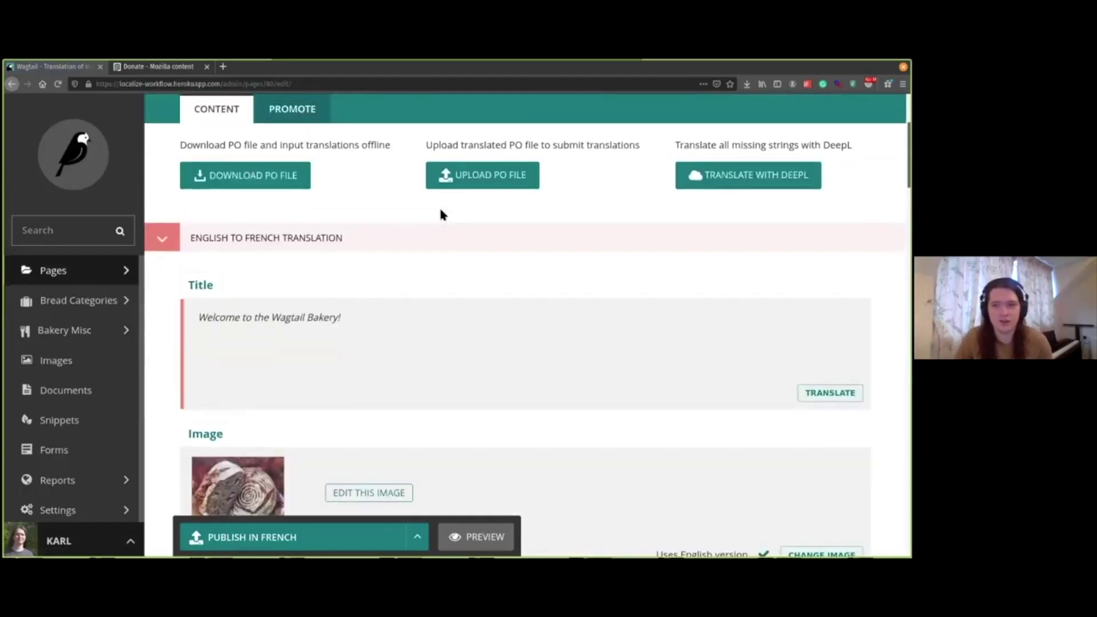
scroll(442, 215, "down", 3)
scroll(441, 214, "down", 15)
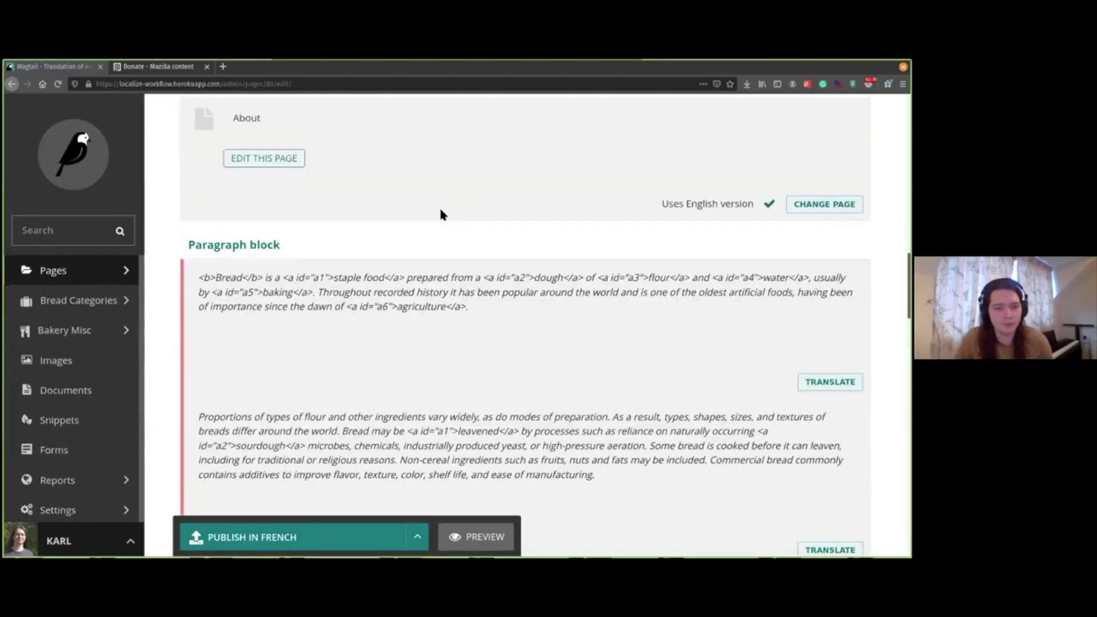
scroll(441, 211, "down", 7)
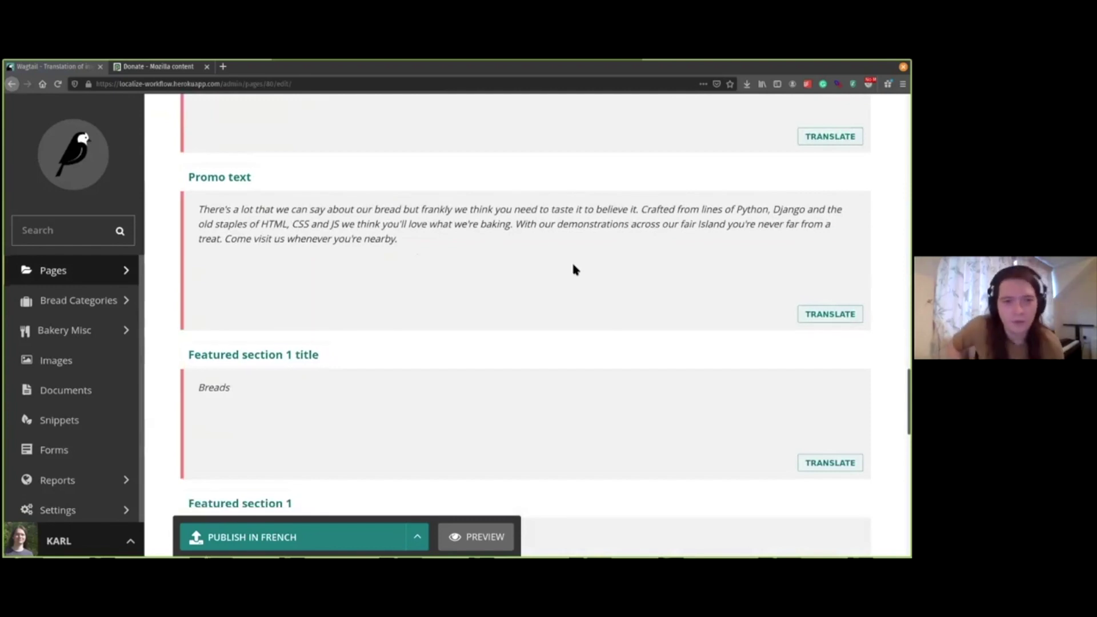
scroll(234, 231, "up", 10)
scroll(421, 201, "up", 8)
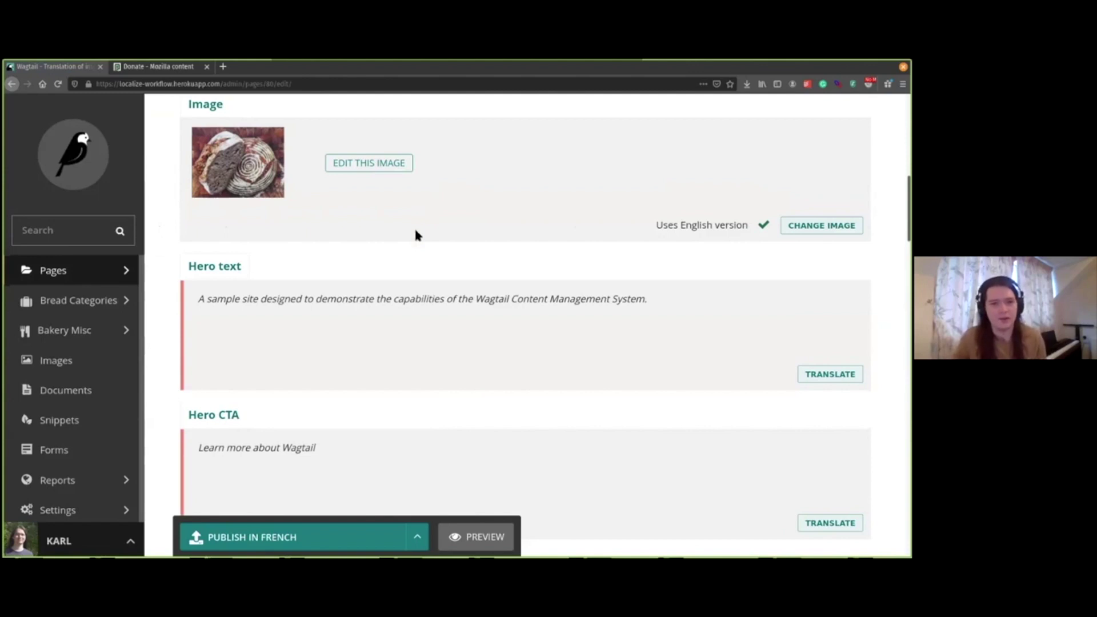
scroll(397, 235, "up", 3)
scroll(396, 235, "down", 10)
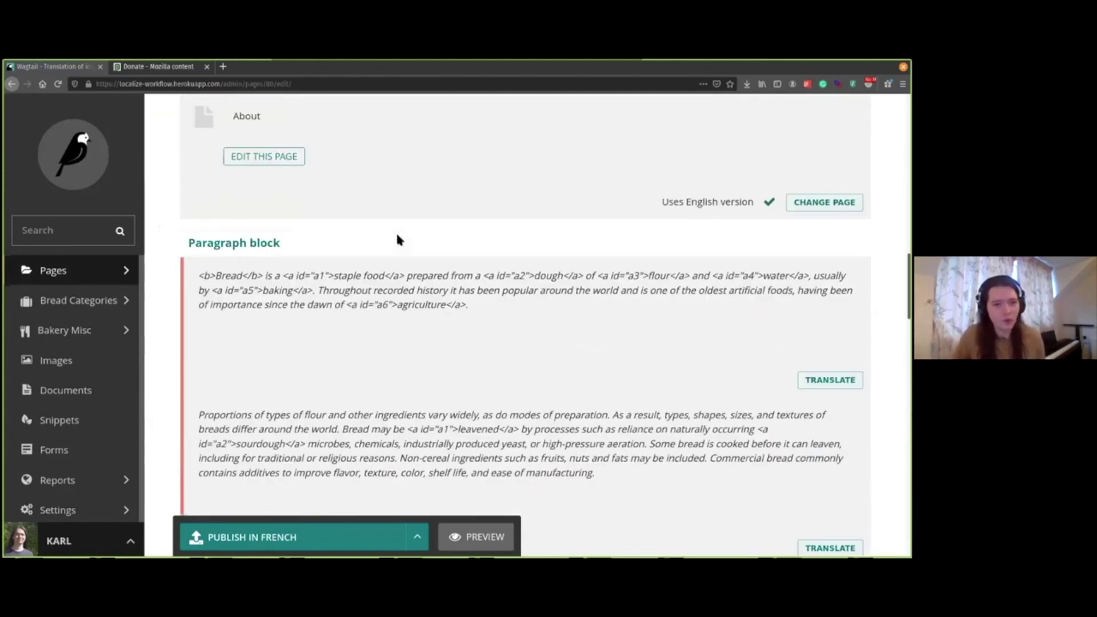
scroll(398, 237, "down", 15)
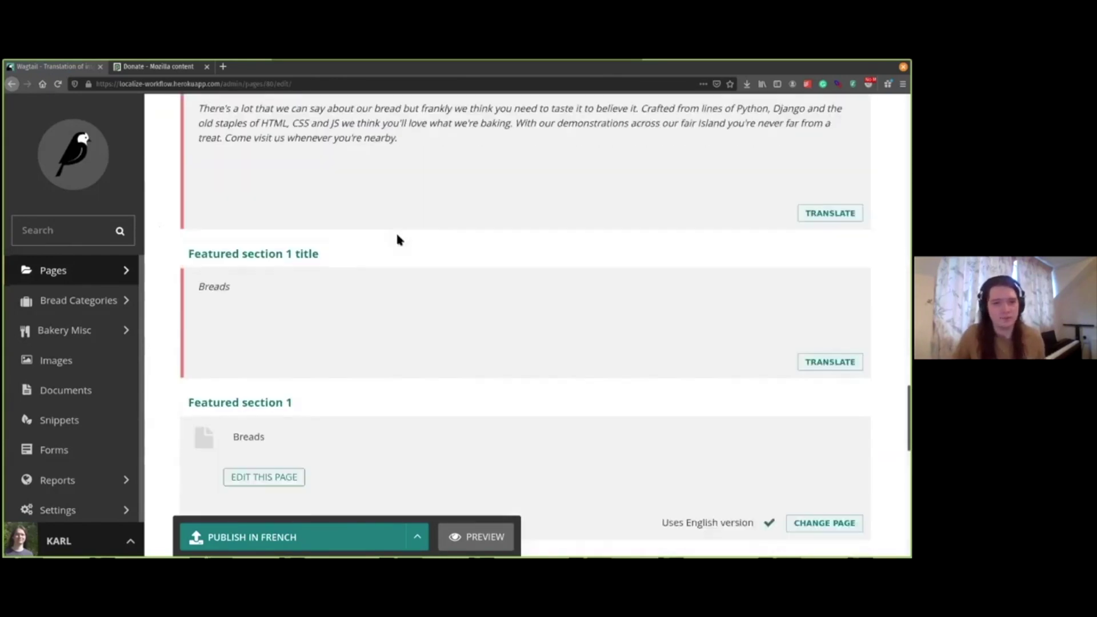
scroll(398, 240, "down", 1)
Translate the 'Breads' featured section title as 'Pains' and save it.
left_click(663, 324)
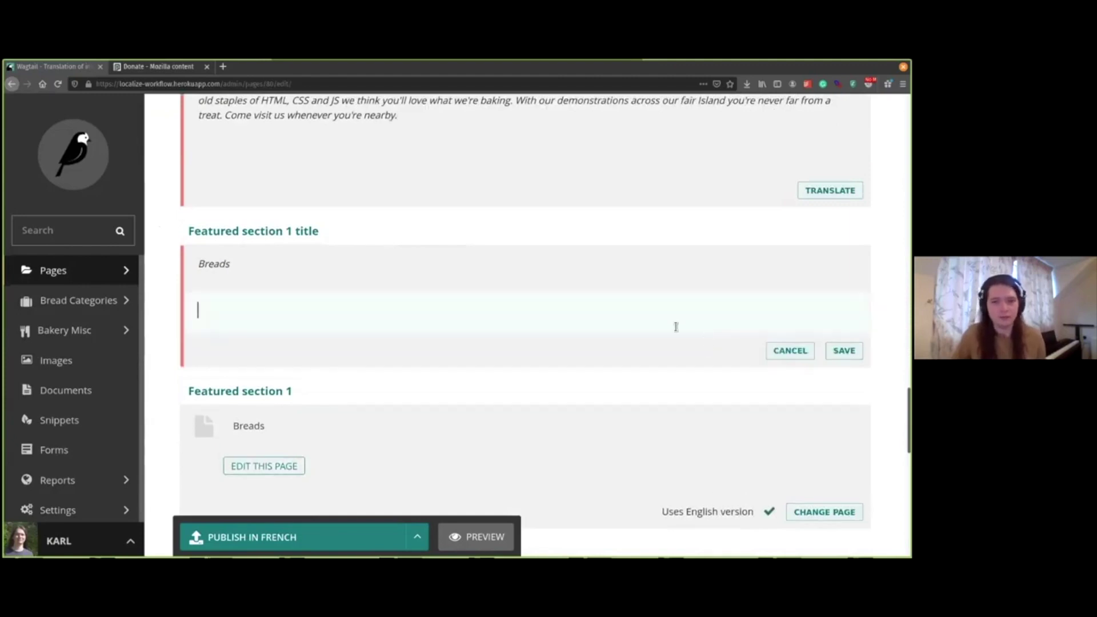
type("Pains")
key("Return")
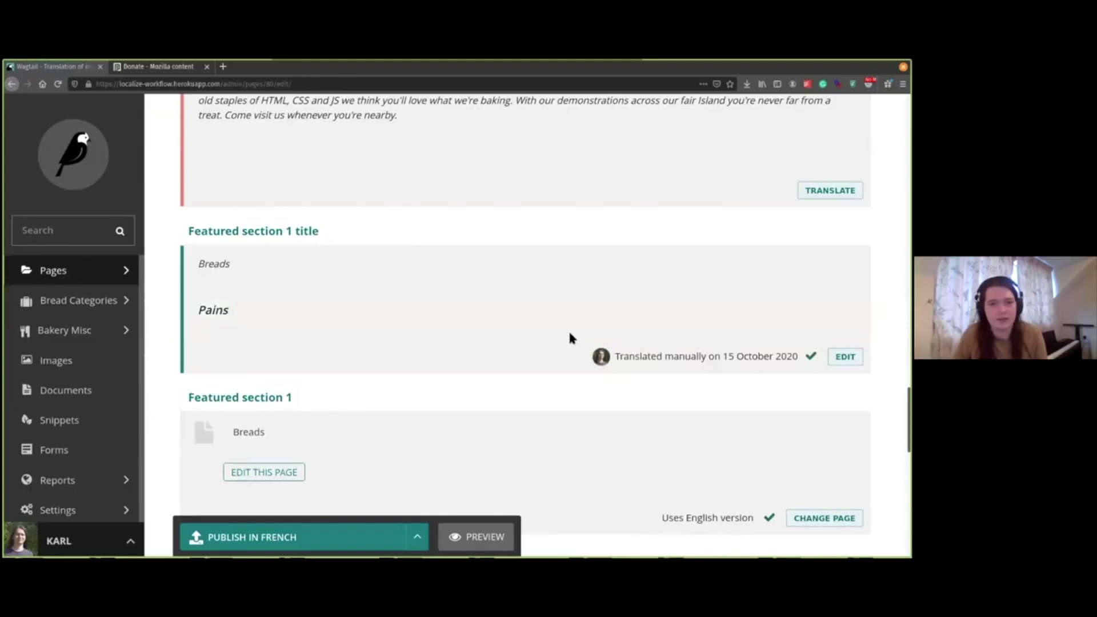
scroll(530, 344, "up", 20)
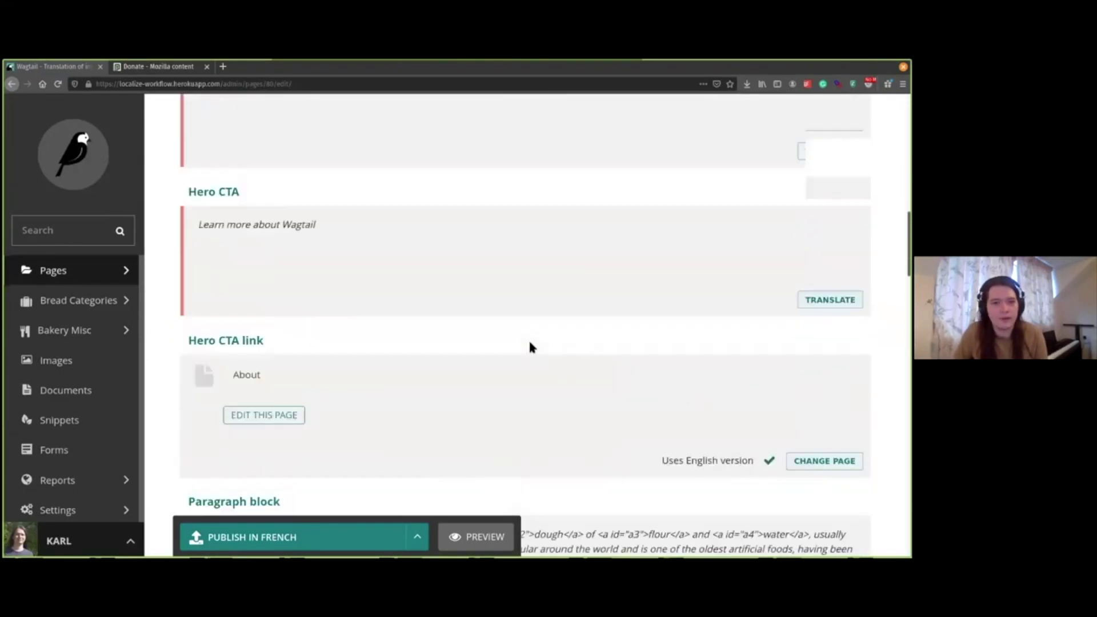
scroll(530, 344, "up", 5)
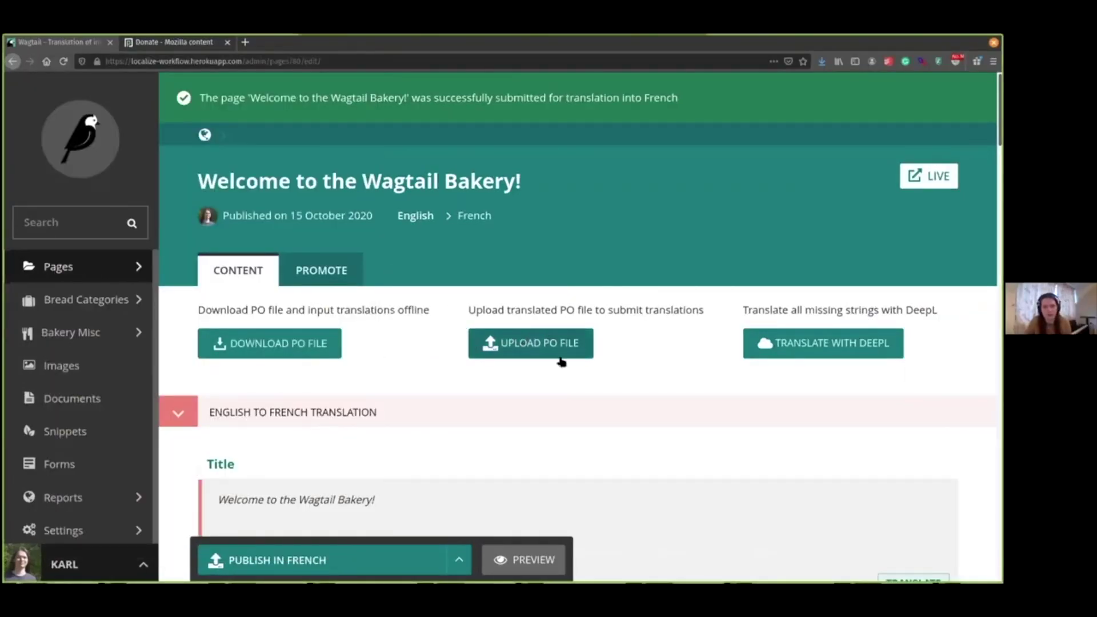
scroll(452, 337, "down", 3)
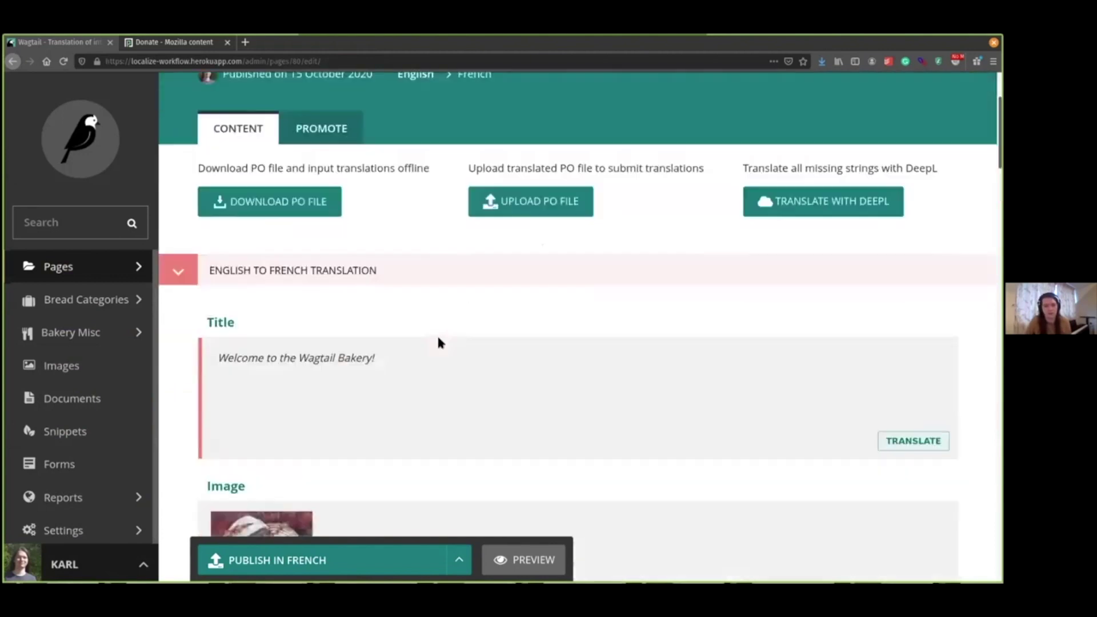
scroll(670, 259, "down", 3)
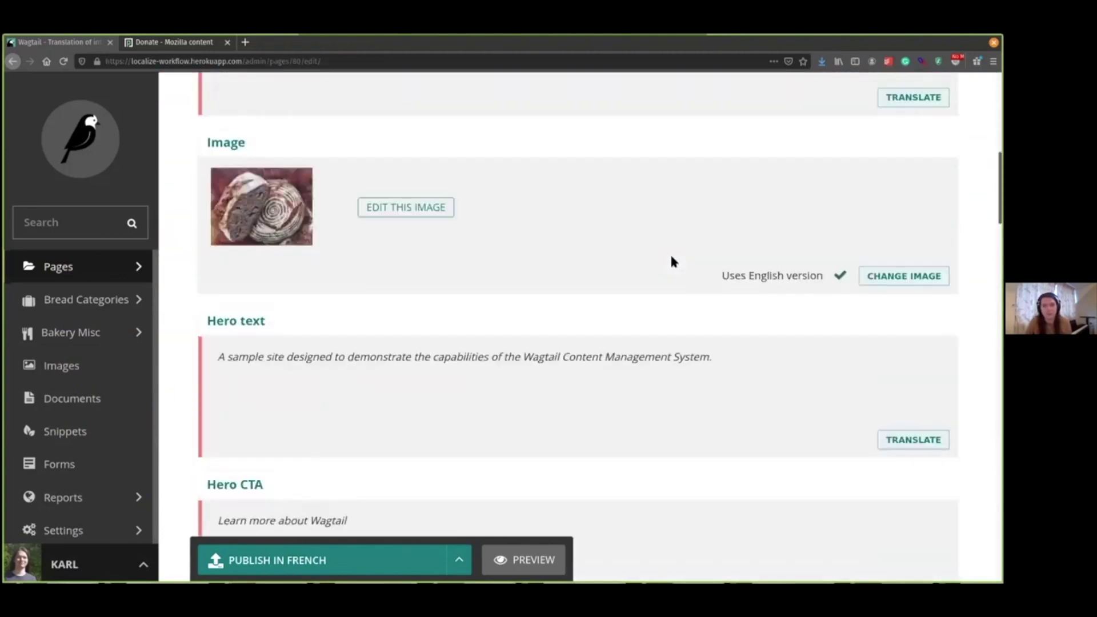
scroll(669, 258, "up", 6)
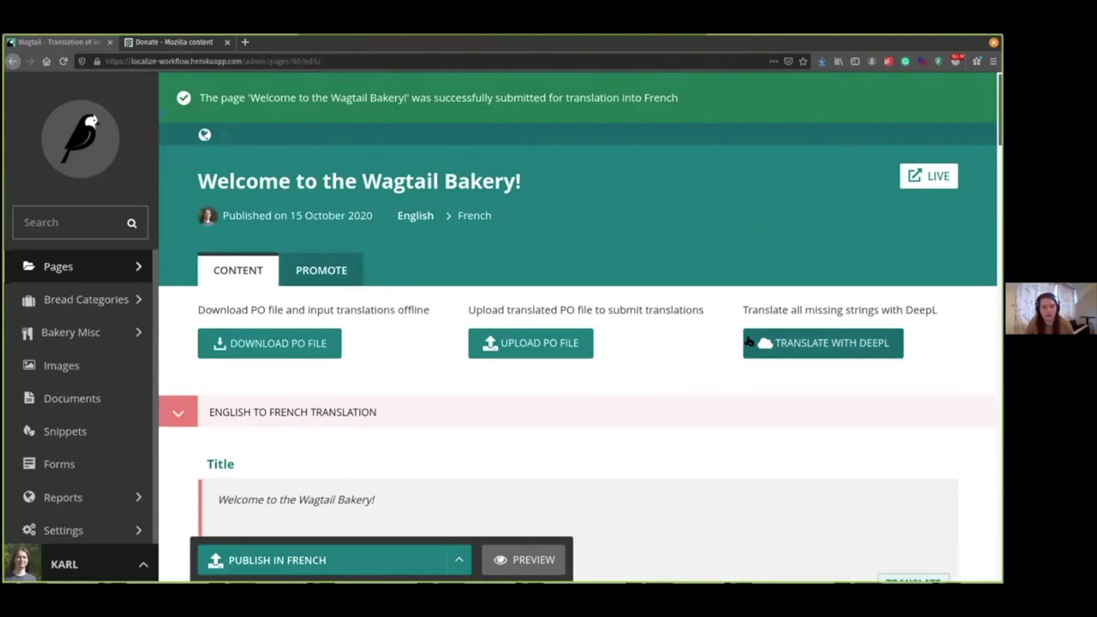
scroll(725, 262, "down", 1)
left_click(789, 297)
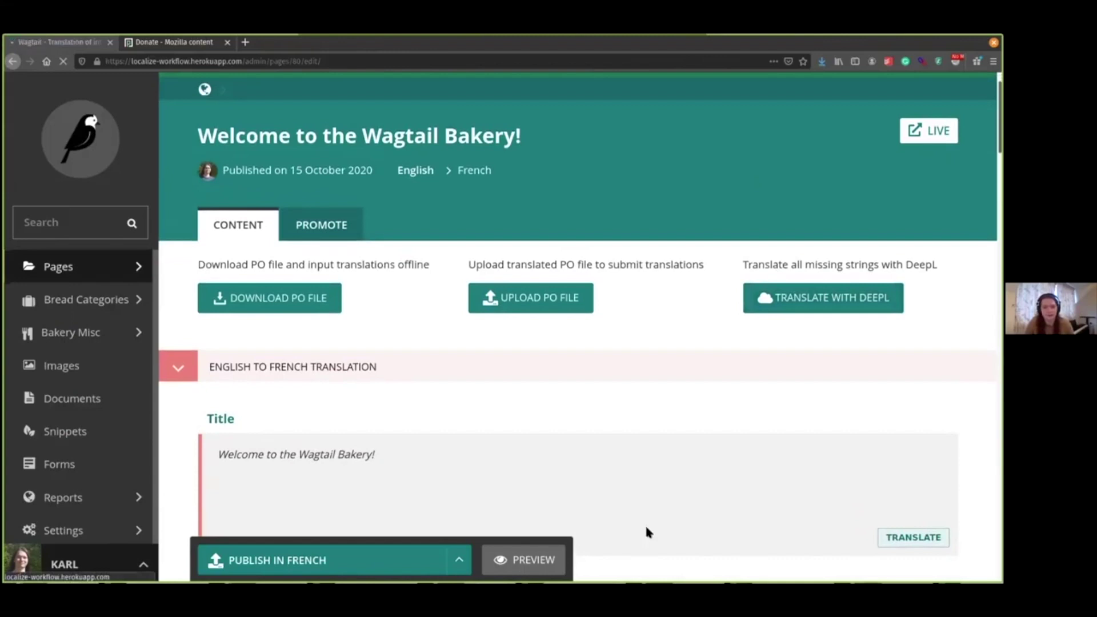
scroll(614, 350, "down", 2)
scroll(617, 349, "down", 2)
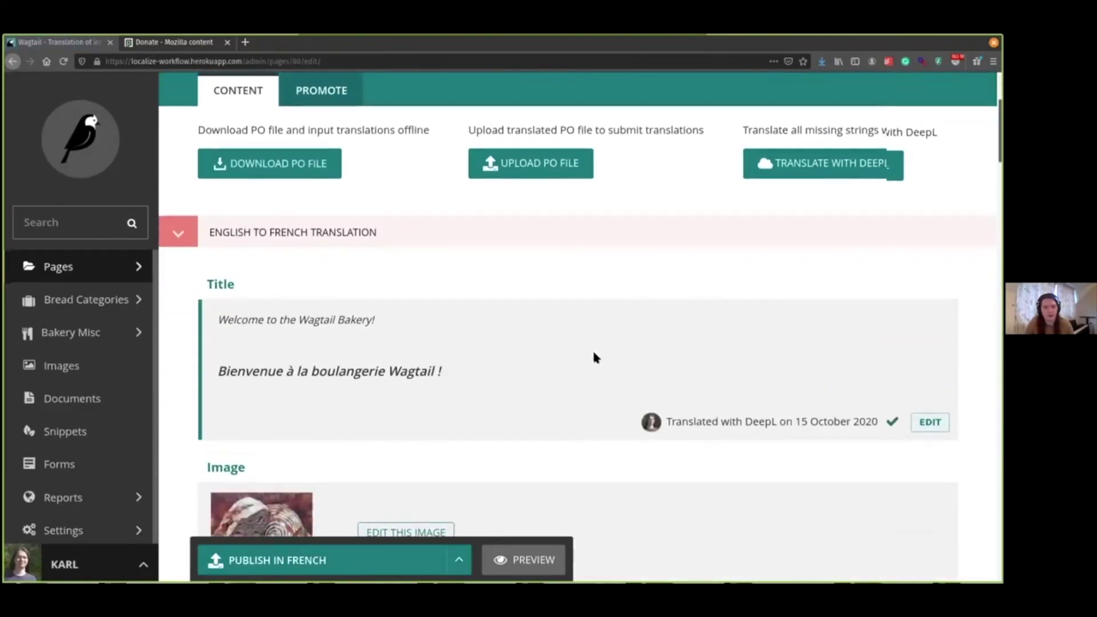
scroll(419, 367, "down", 8)
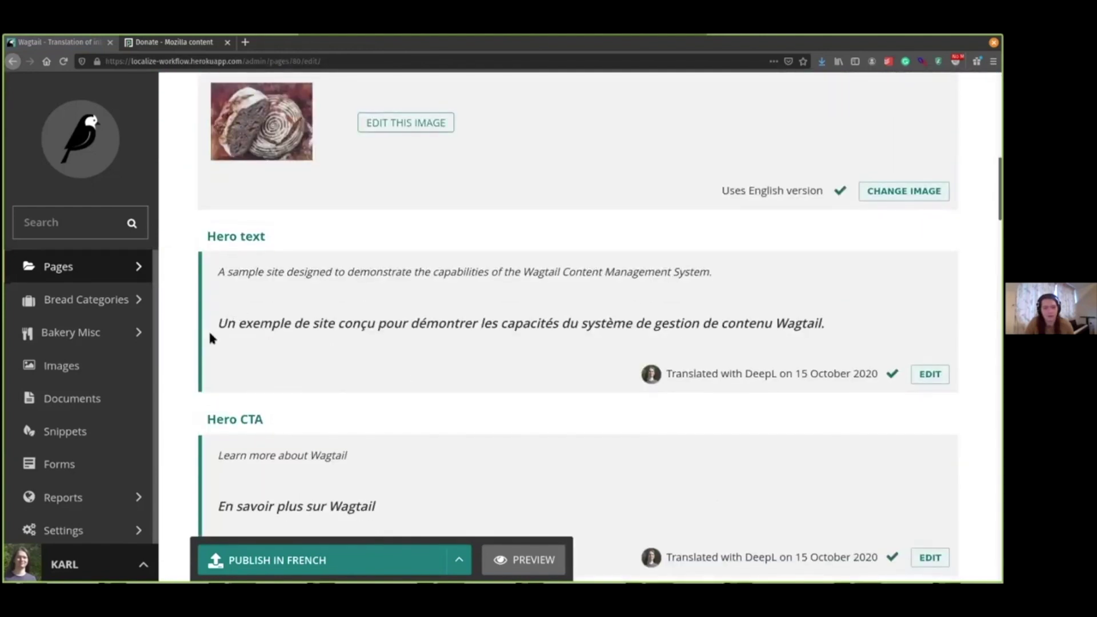
scroll(468, 347, "down", 6)
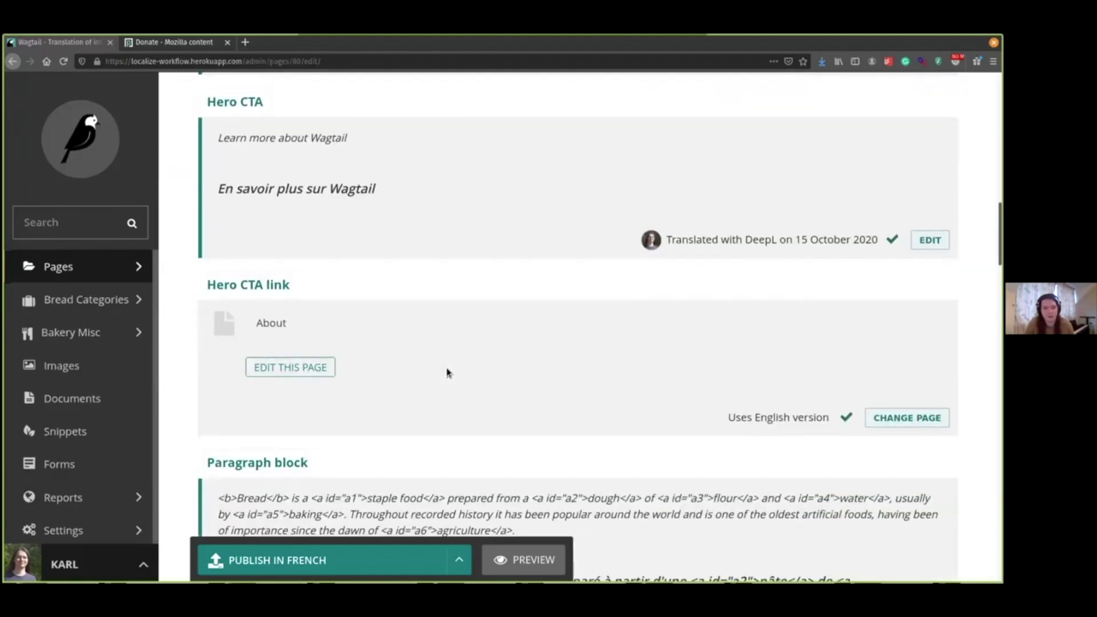
scroll(447, 373, "up", 7)
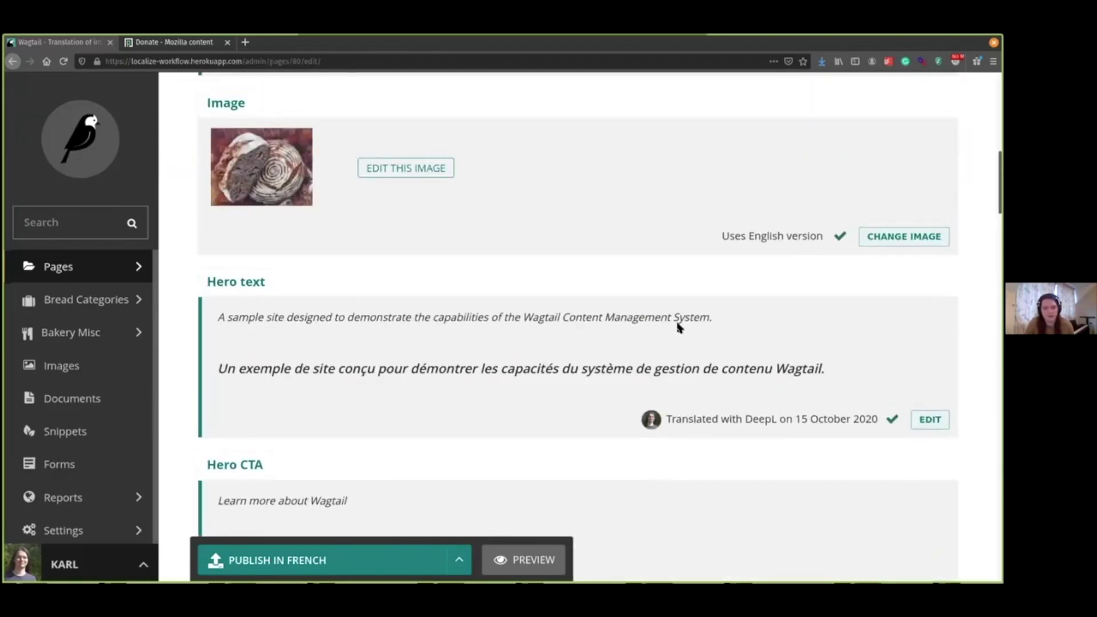
scroll(579, 358, "down", 2)
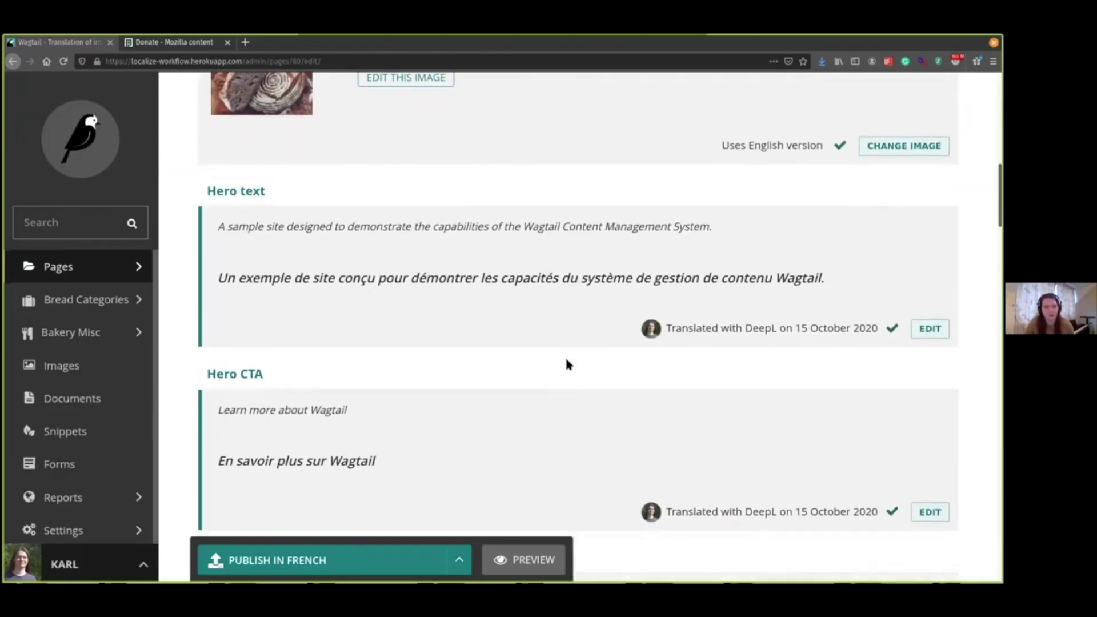
scroll(644, 280, "down", 9)
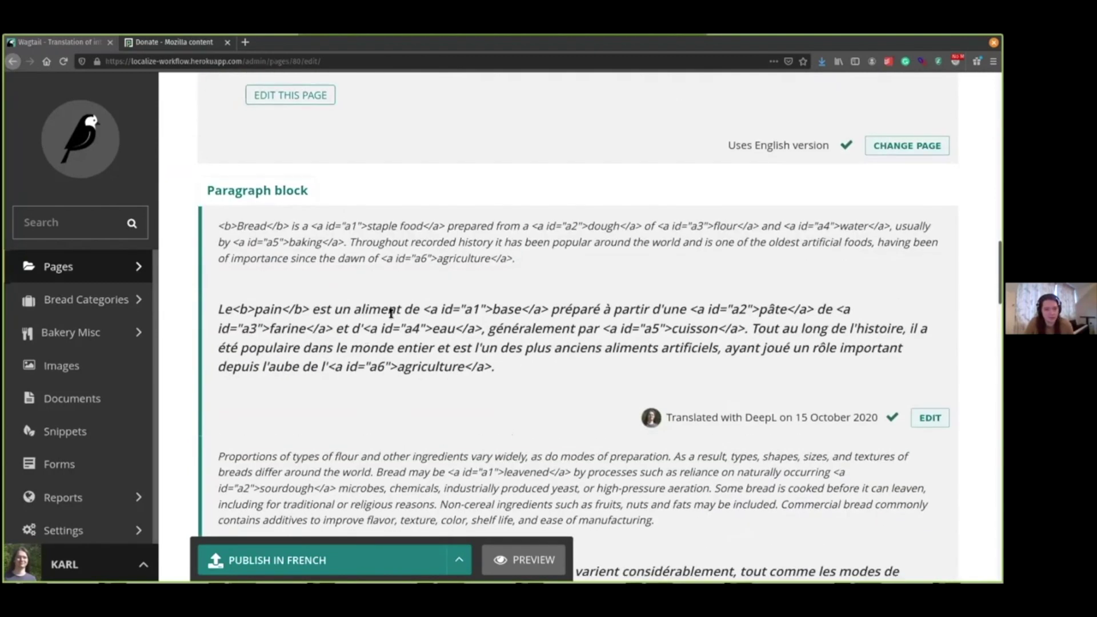
left_click_drag(229, 309, 309, 309)
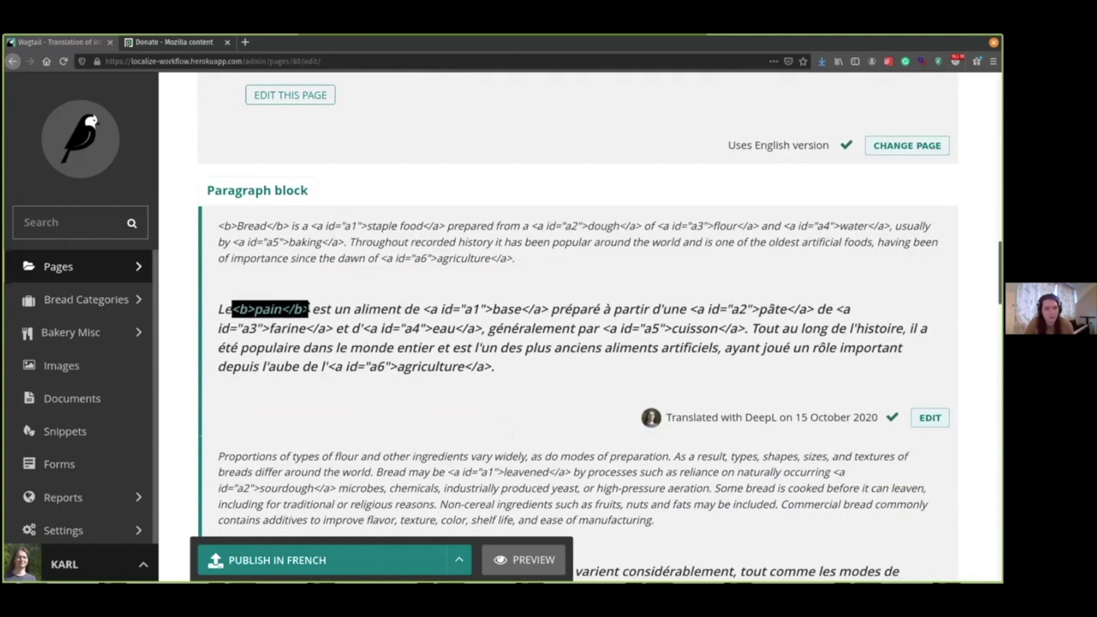
left_click(342, 329)
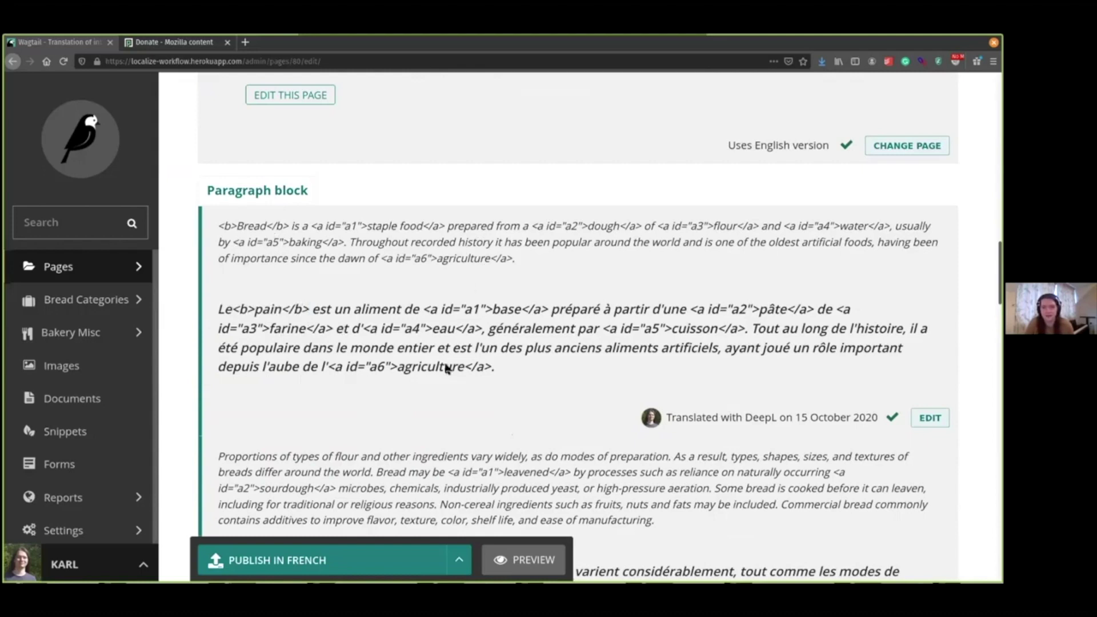
scroll(415, 263, "down", 4)
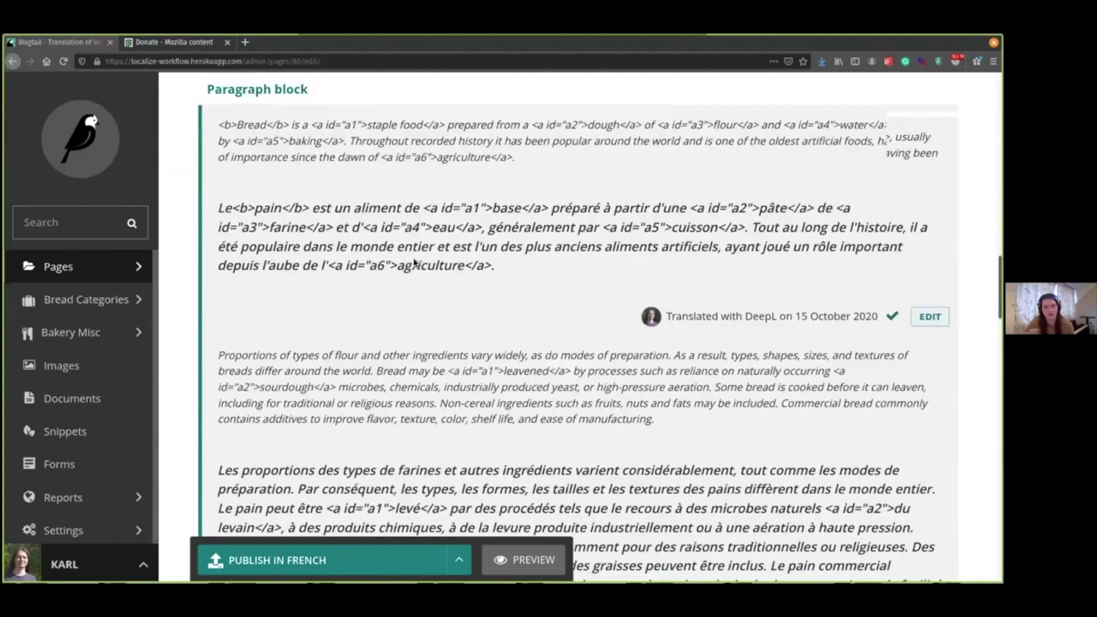
scroll(416, 286, "down", 15)
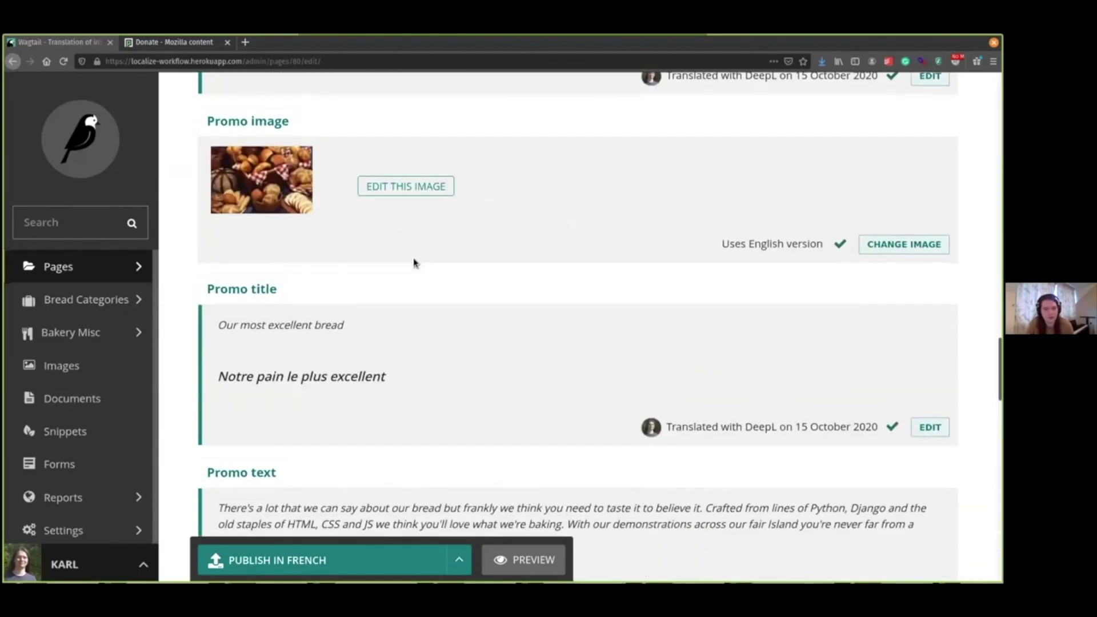
scroll(416, 263, "up", 11)
scroll(414, 257, "up", 15)
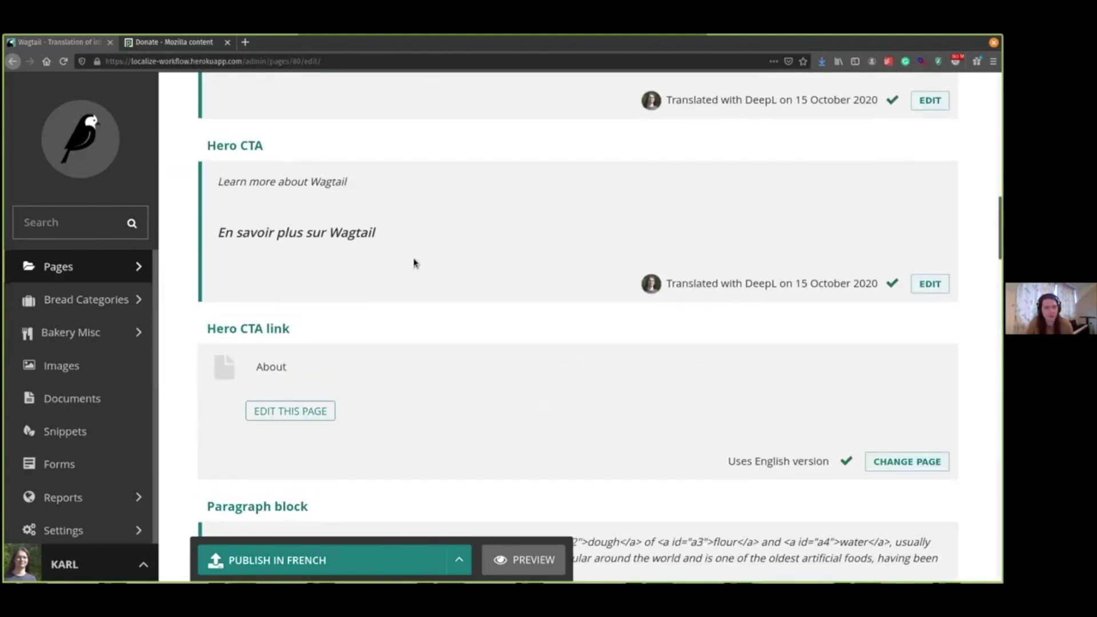
scroll(200, 267, "up", 5)
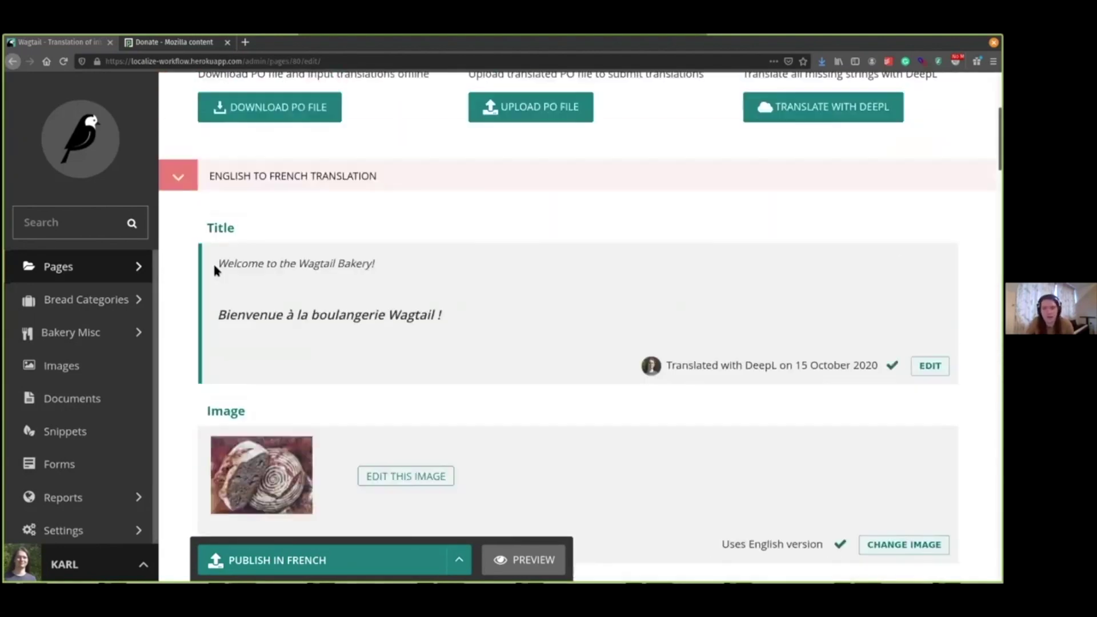
scroll(184, 284, "down", 3)
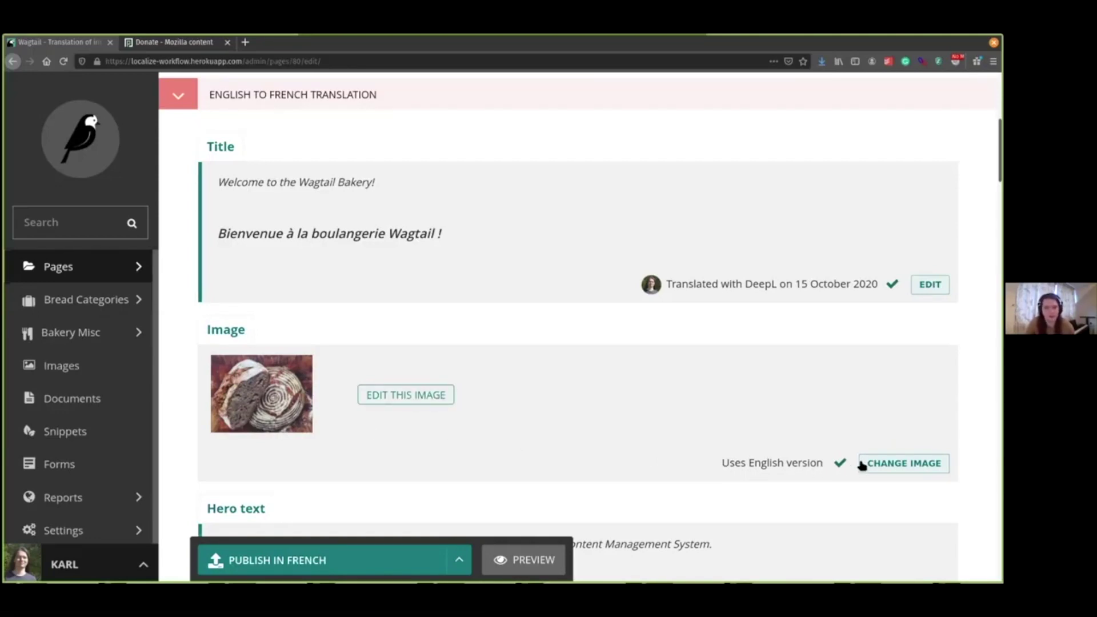
scroll(793, 449, "down", 1)
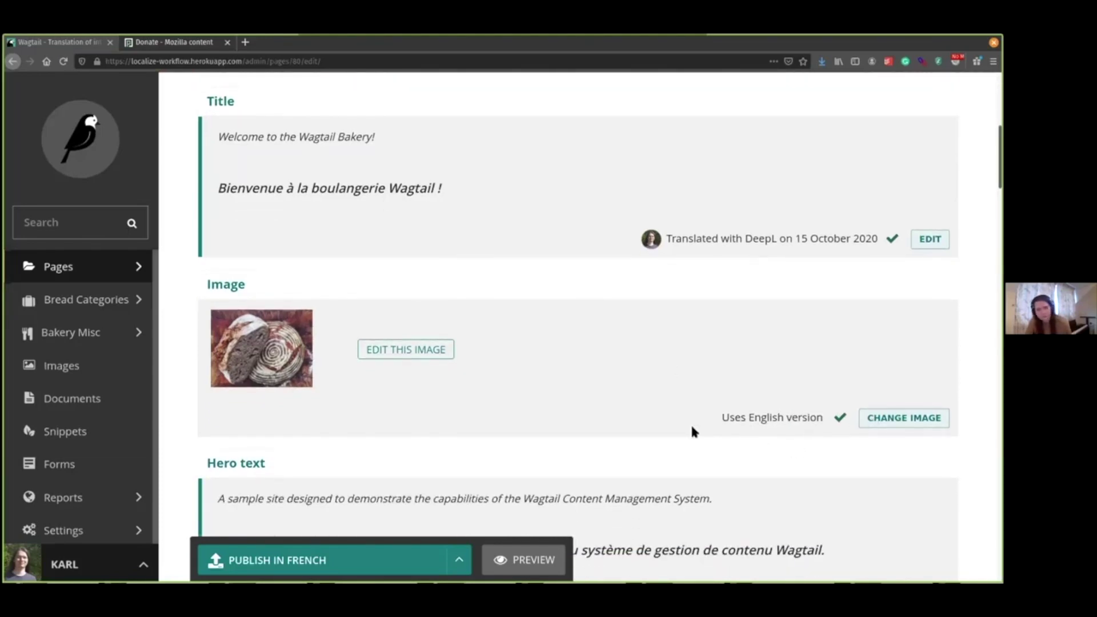
Replace the French homepage's image with the Baguette photo found by searching 'baguet'.
left_click(879, 417)
scroll(730, 338, "down", 1)
left_click(566, 199)
type("baguet")
left_click(403, 391)
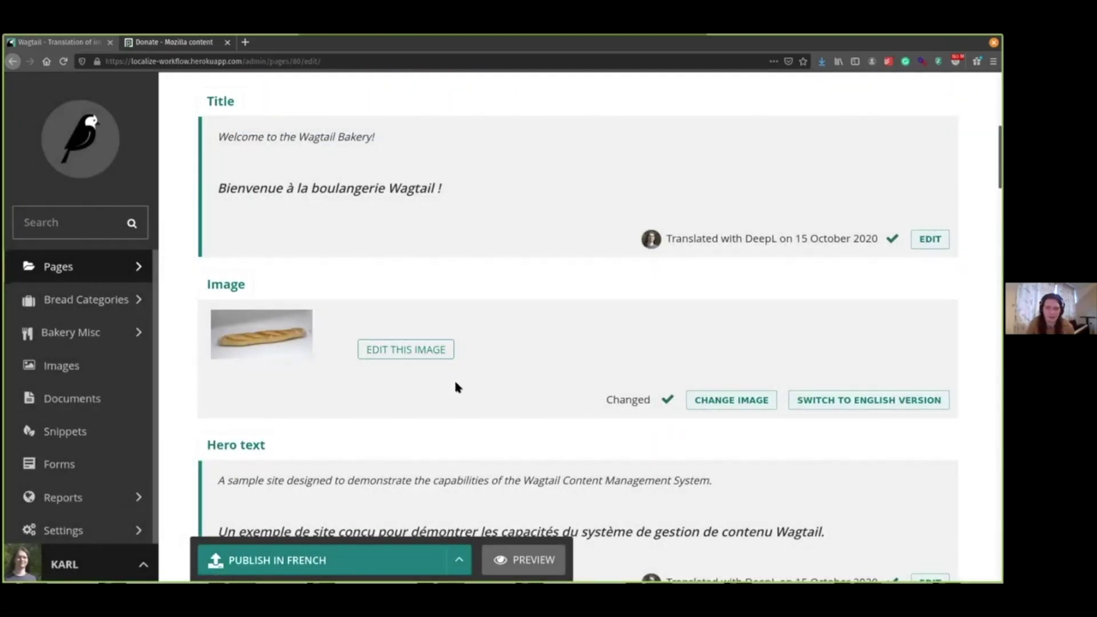
Publish the French translation of the homepage.
scroll(453, 385, "up", 1)
scroll(453, 383, "down", 1)
scroll(675, 446, "down", 5)
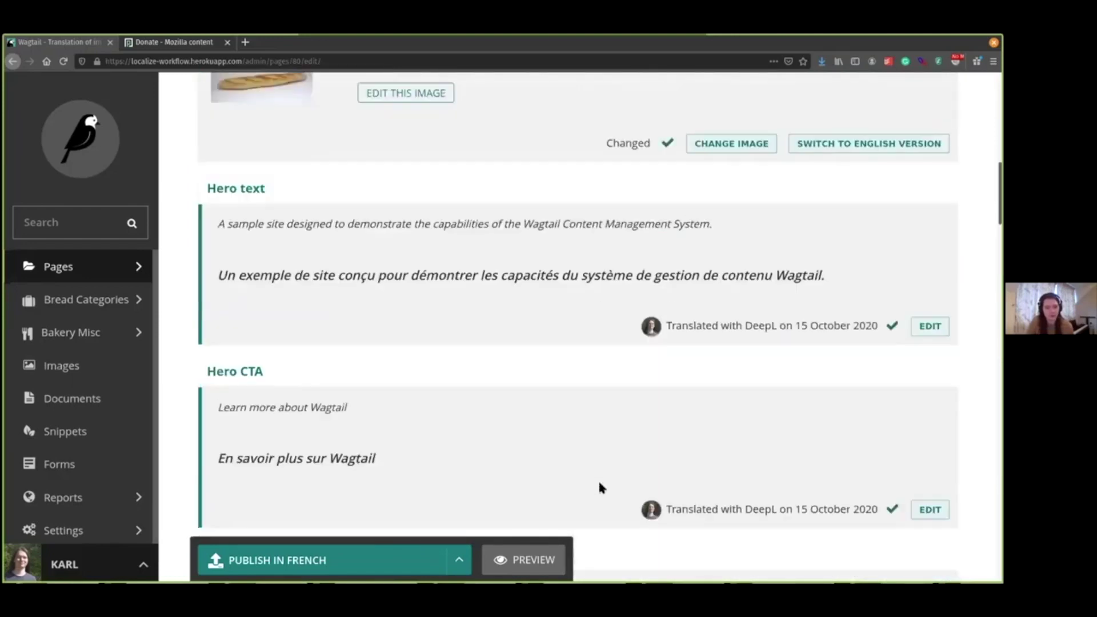
left_click(416, 561)
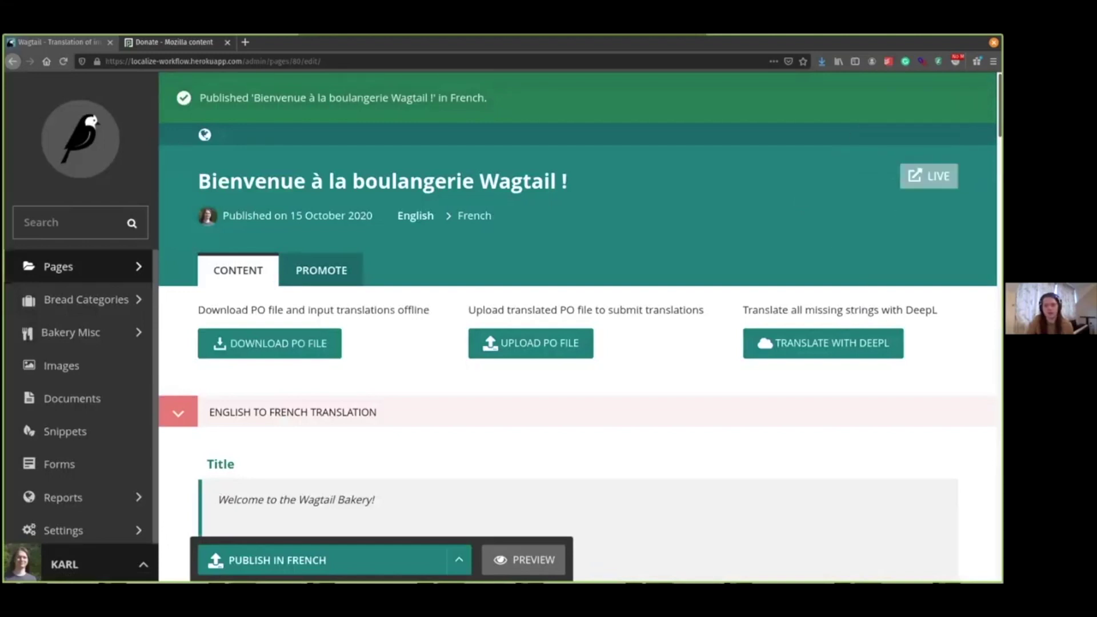
Open the live /fr/ homepage in a new tab and browse its baguette banner and 'Pains' section.
left_click(929, 176)
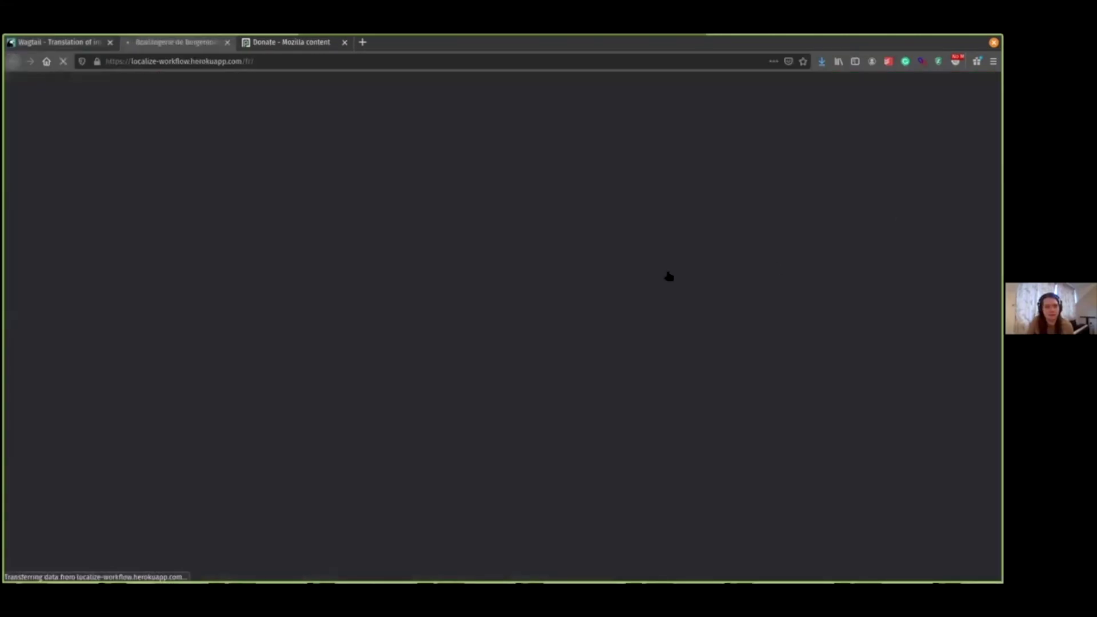
scroll(328, 258, "down", 3)
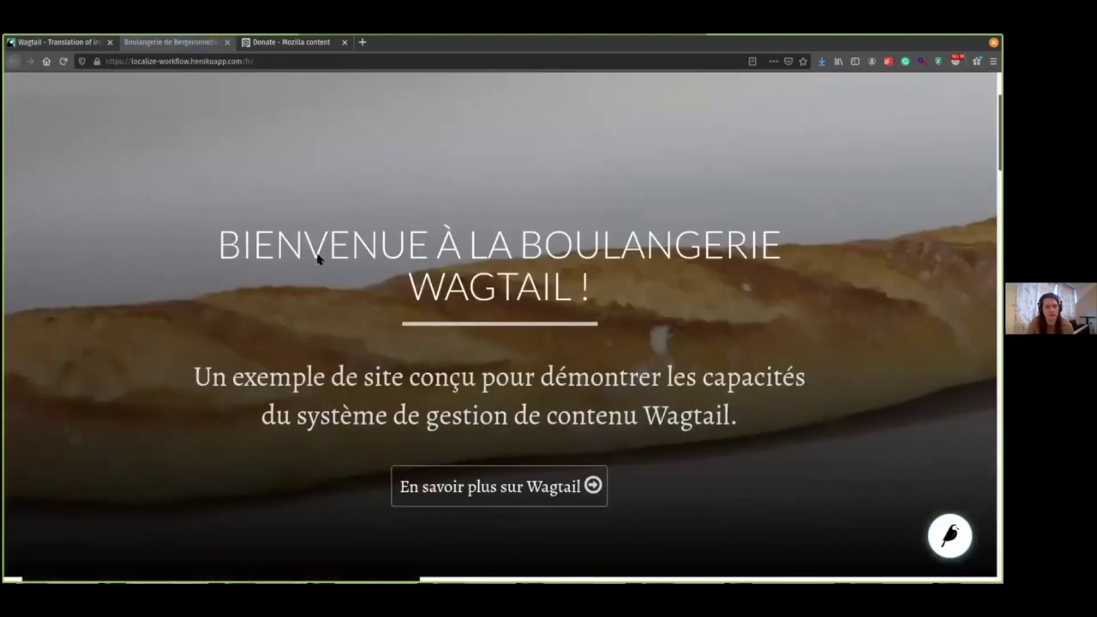
scroll(318, 258, "down", 10)
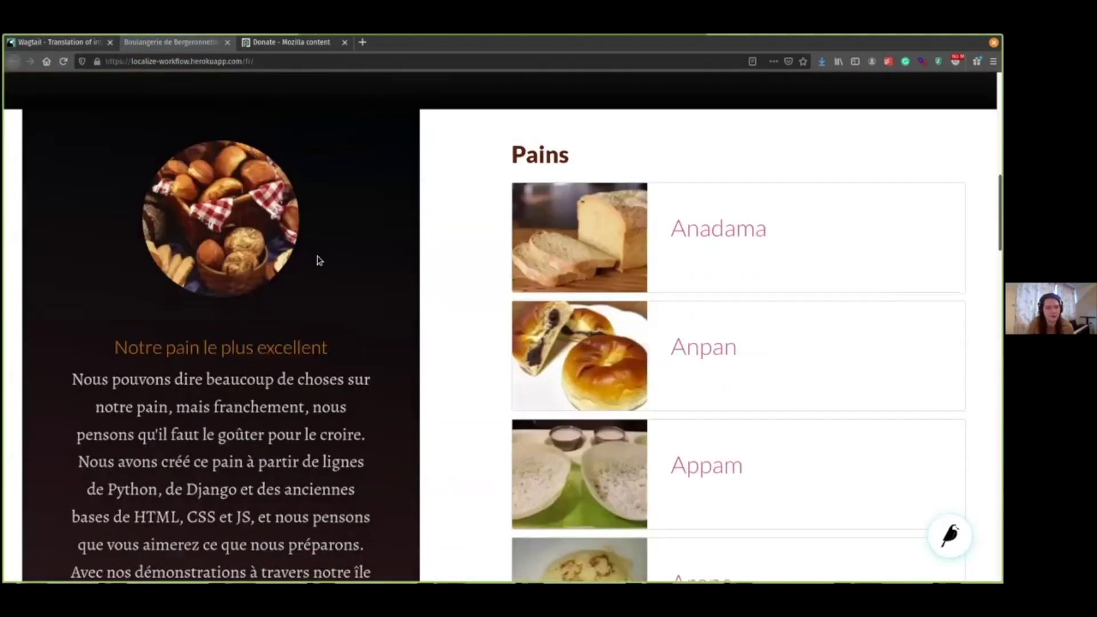
scroll(257, 182, "up", 2)
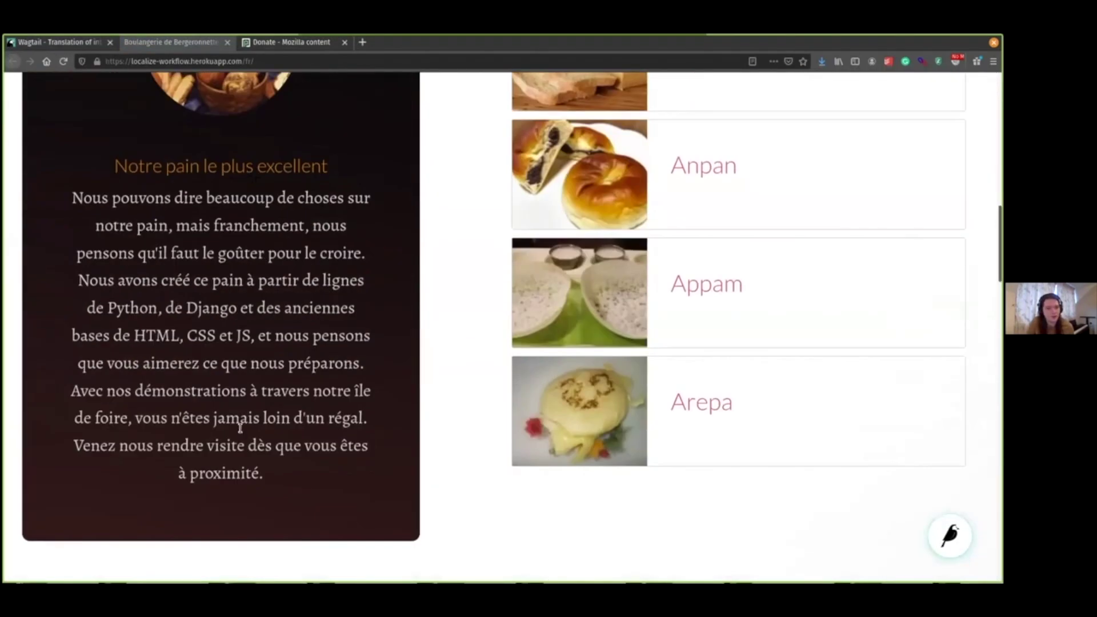
scroll(239, 439, "down", 5)
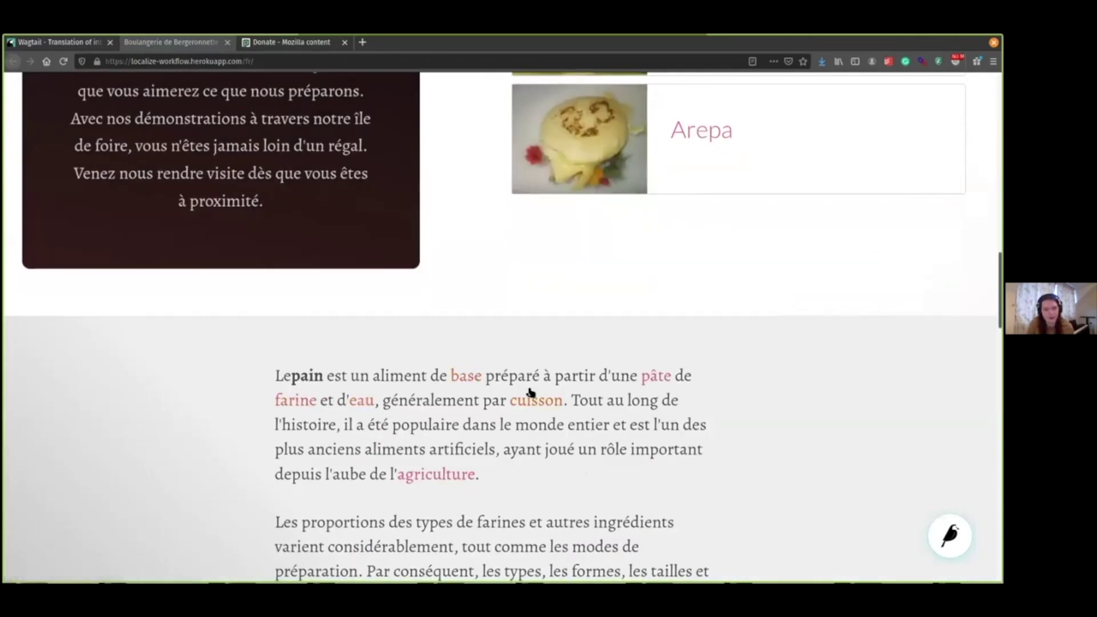
scroll(656, 360, "down", 6)
scroll(657, 360, "up", 15)
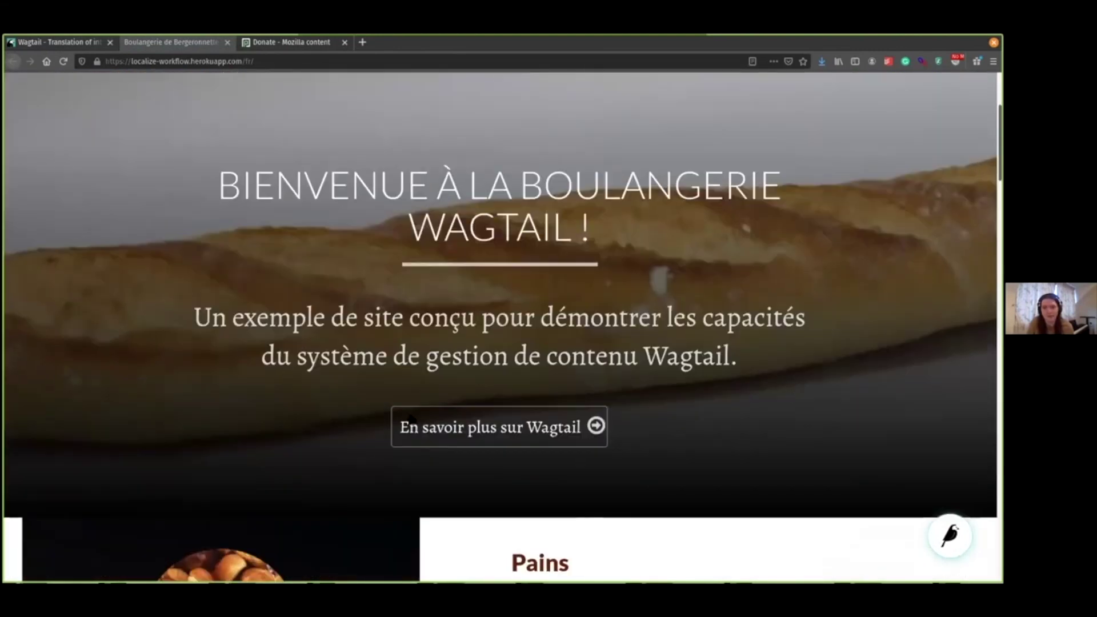
scroll(577, 472, "down", 12)
scroll(576, 477, "up", 3)
scroll(580, 466, "down", 20)
scroll(581, 466, "down", 3)
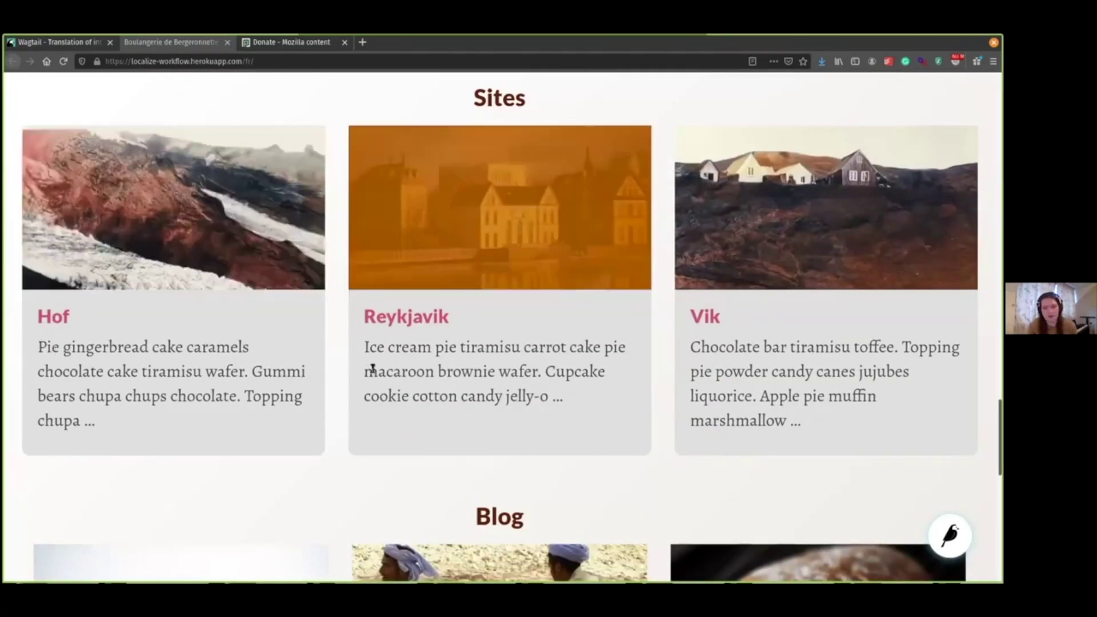
scroll(707, 364, "down", 1)
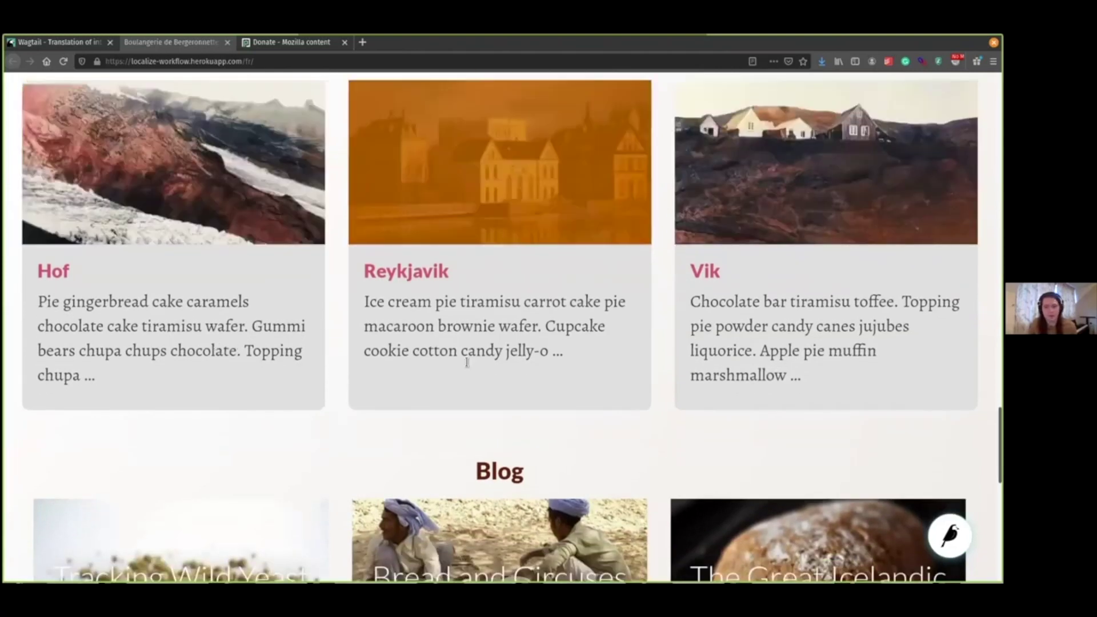
scroll(331, 391, "down", 4)
scroll(329, 388, "up", 4)
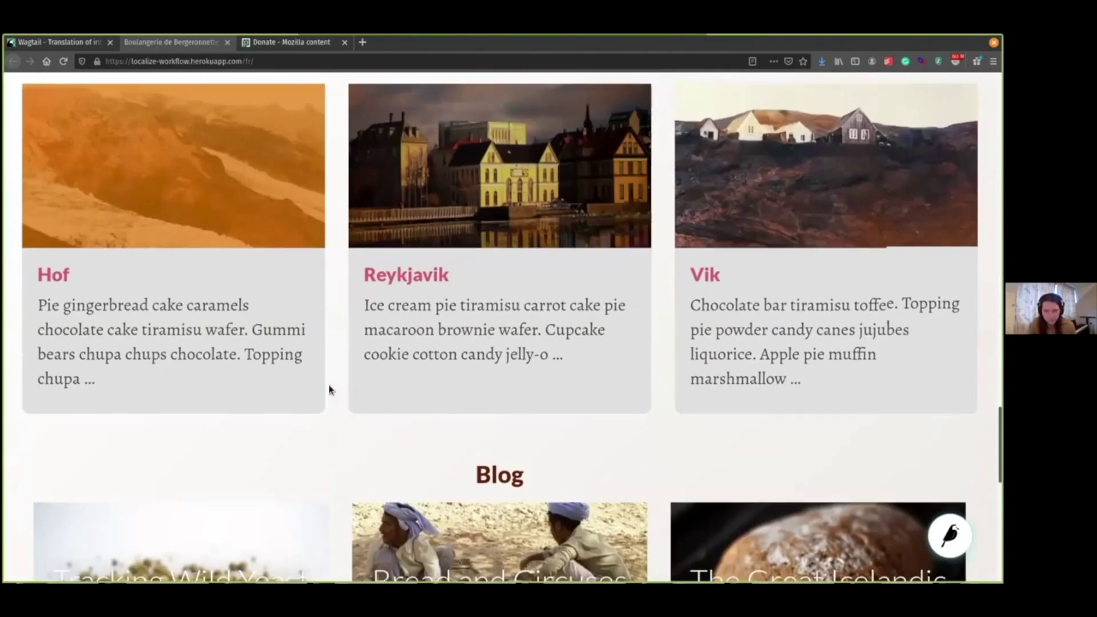
scroll(329, 391, "up", 20)
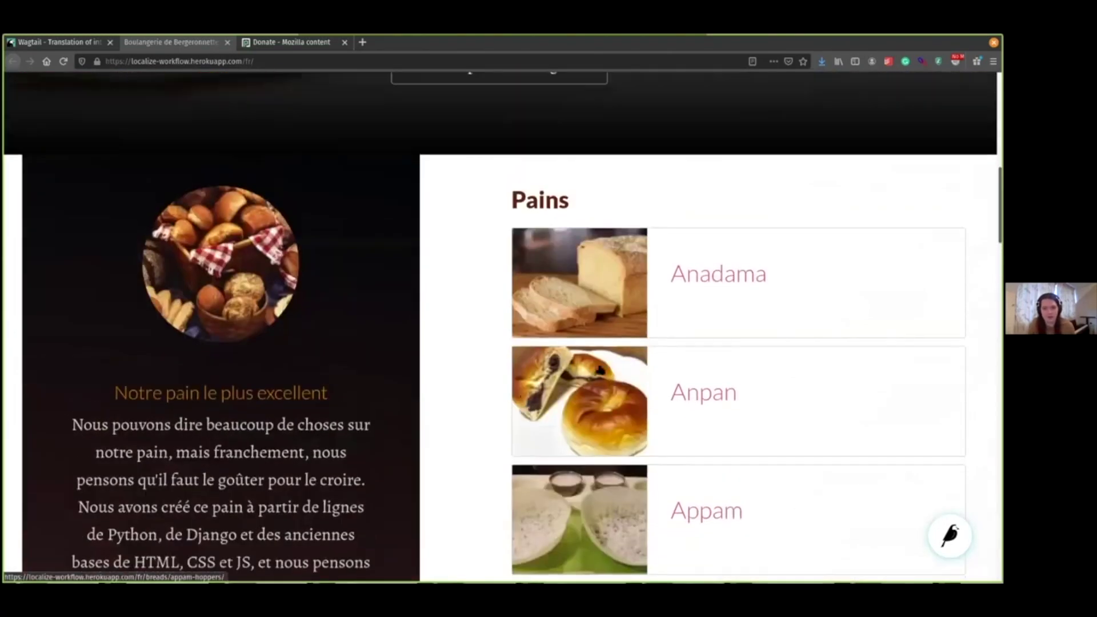
Open the Anadama bread page in the admin and submit it for French translation.
left_click(721, 284)
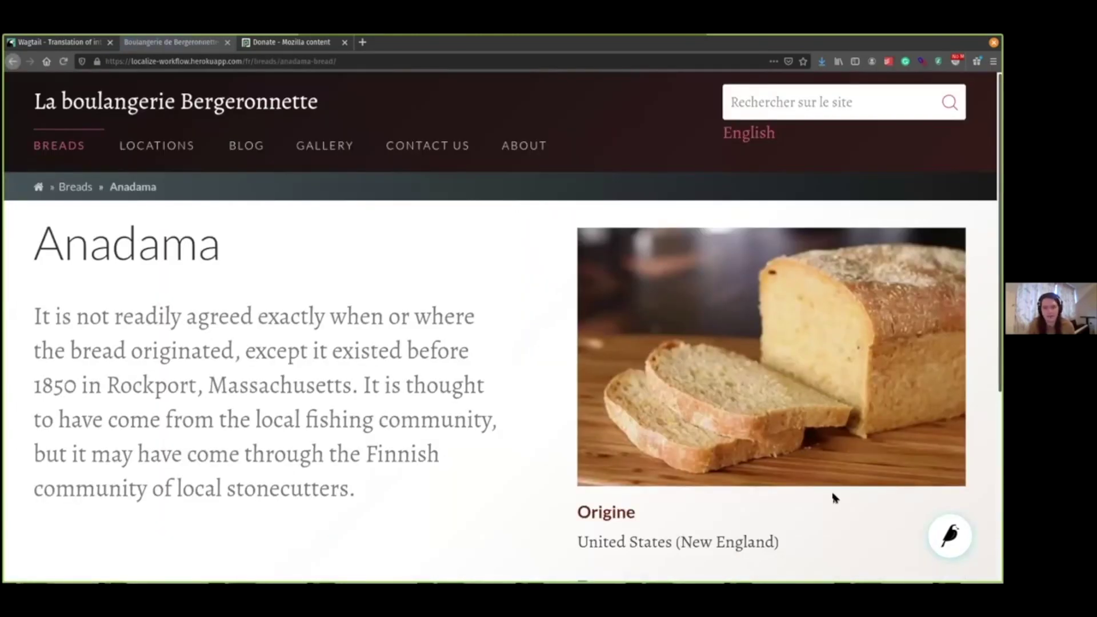
left_click(950, 535)
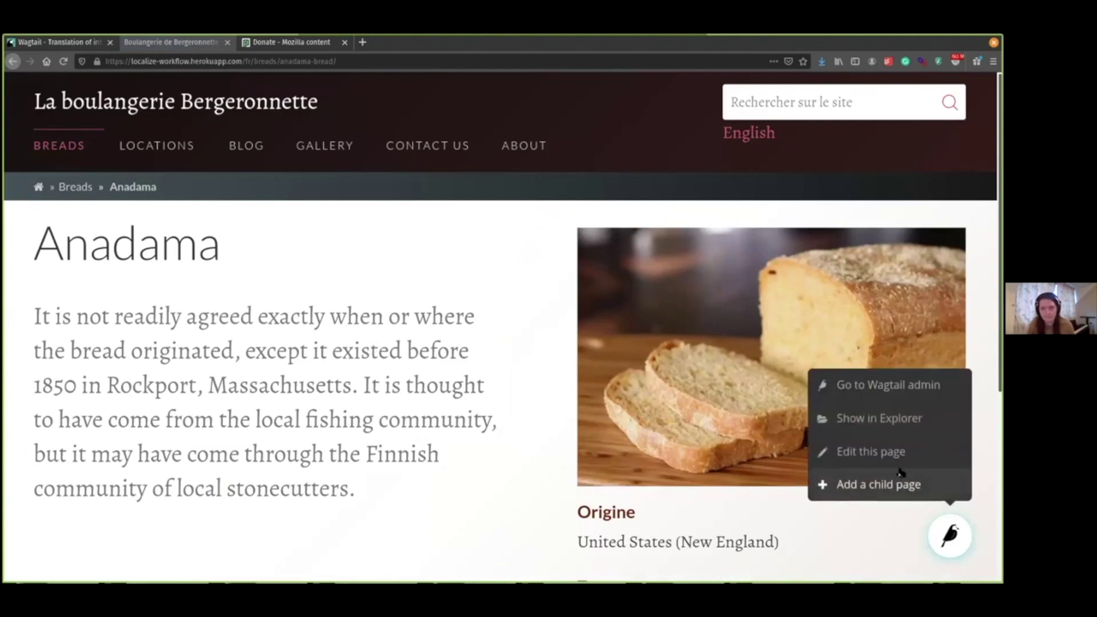
left_click(866, 459)
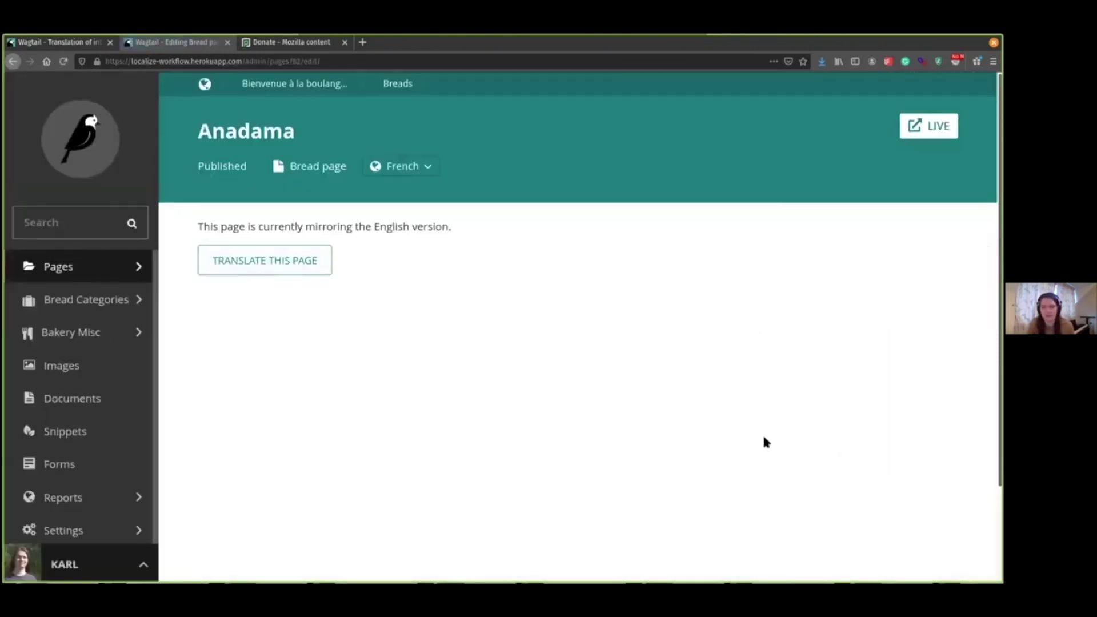
left_click(228, 262)
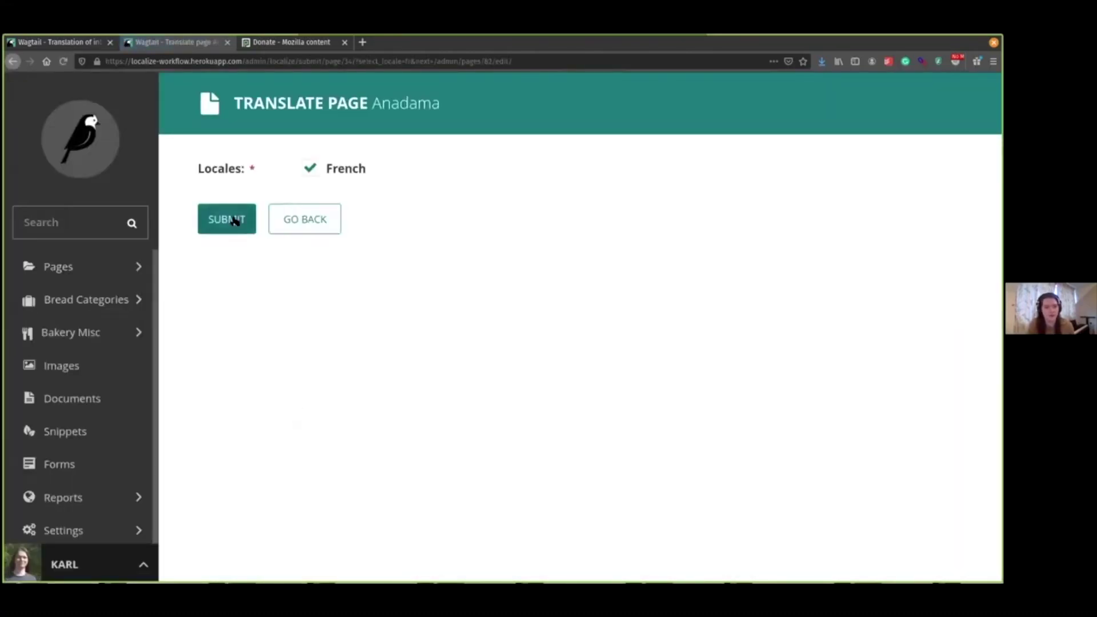
left_click(231, 221)
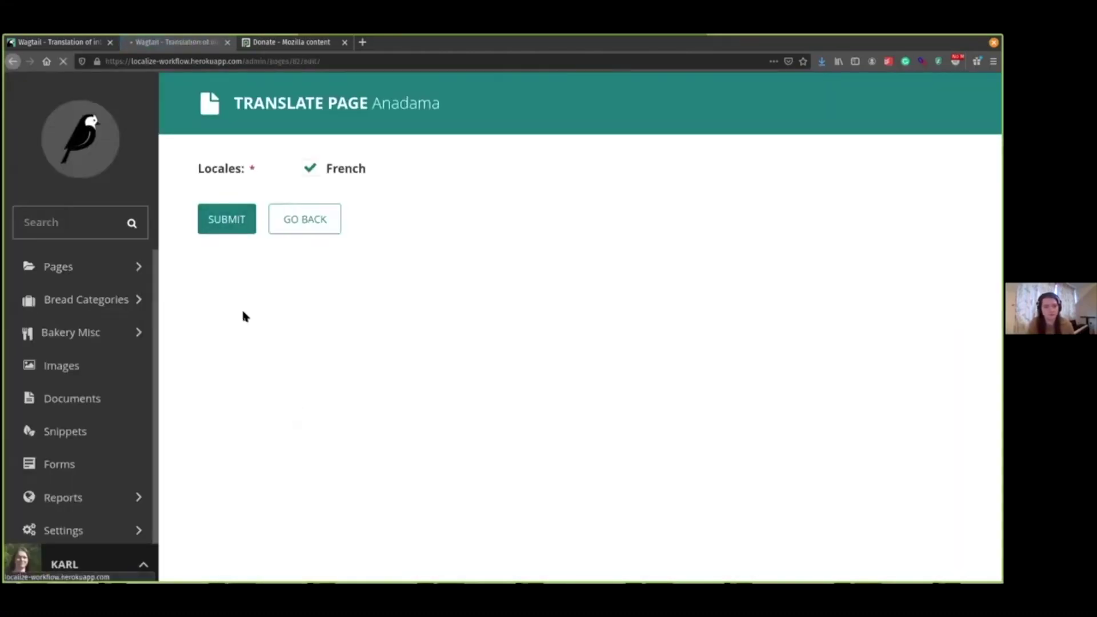
Fill the Anadama page's French strings with DeepL and review the translated title and introduction.
scroll(721, 344, "down", 10)
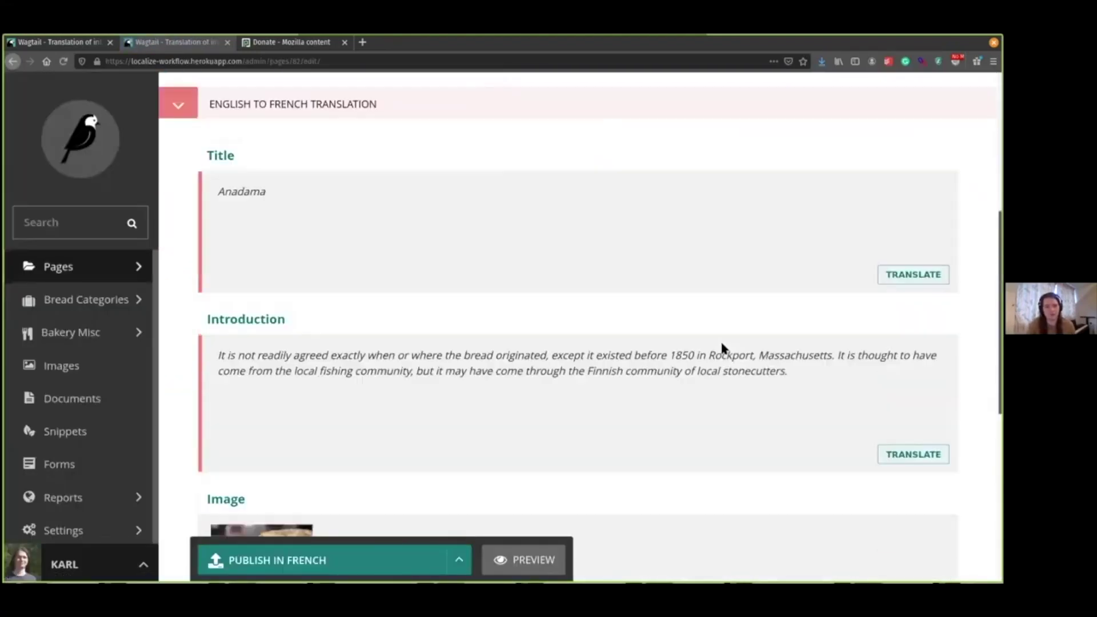
scroll(721, 346, "up", 10)
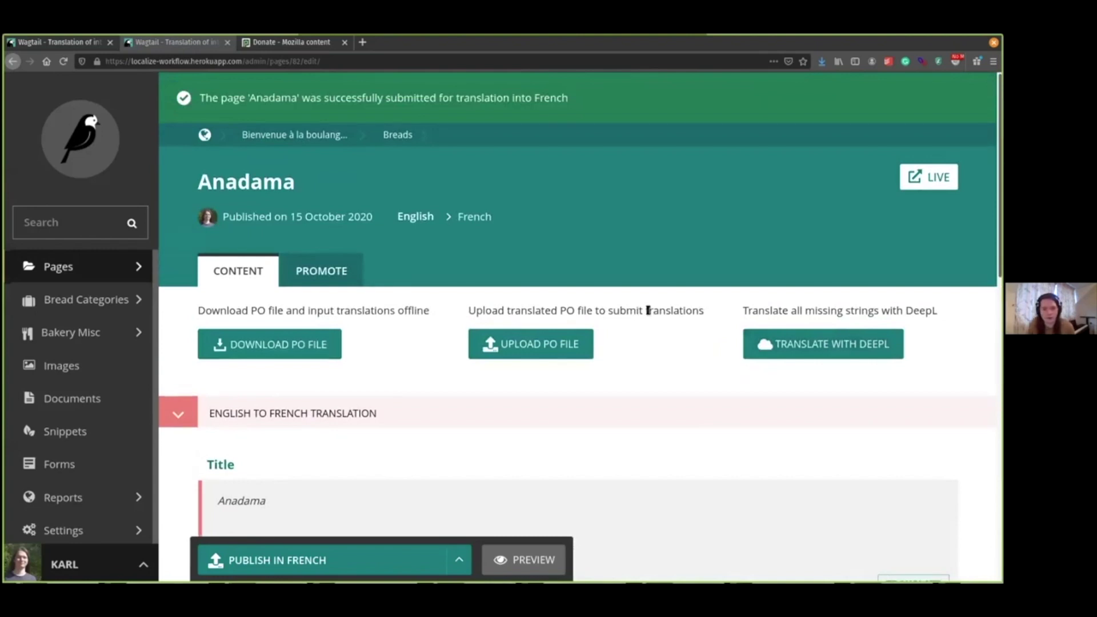
left_click(767, 347)
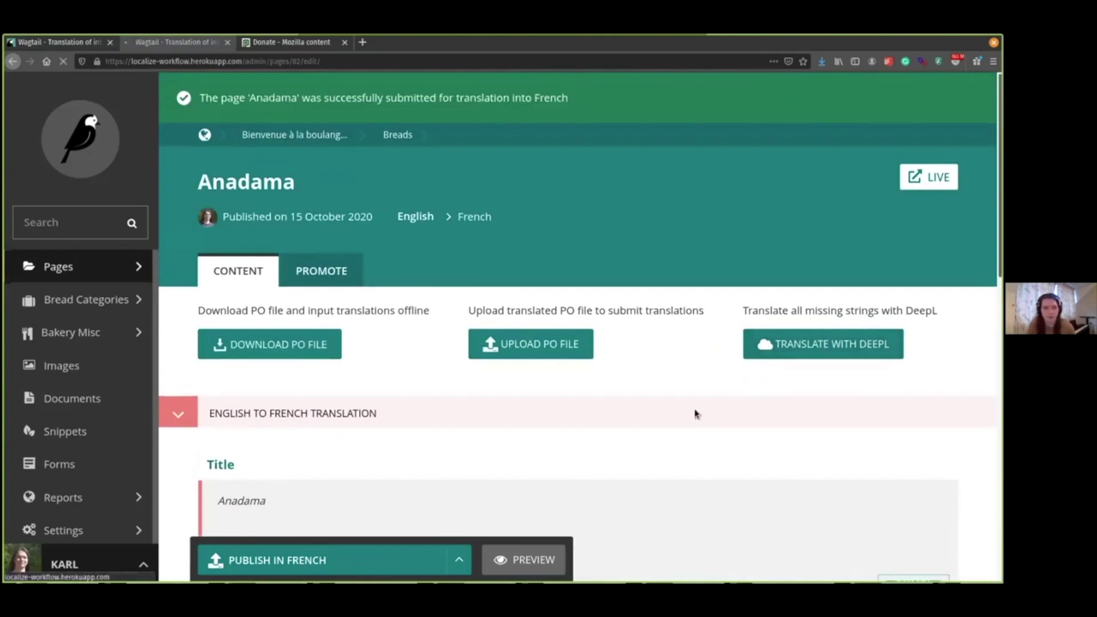
scroll(690, 382, "down", 3)
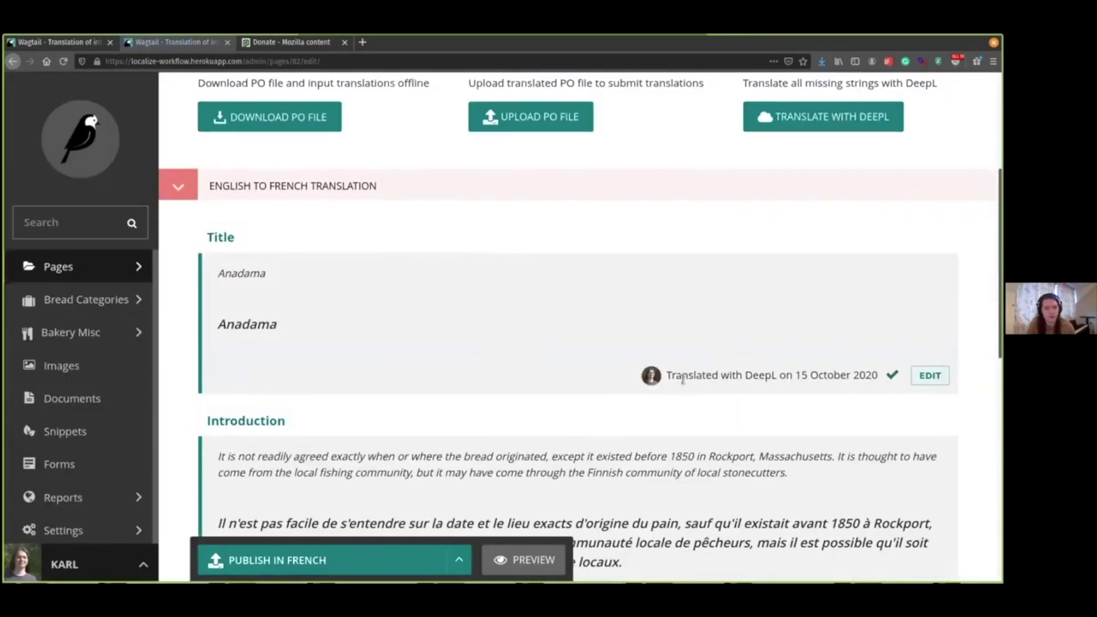
scroll(668, 383, "down", 9)
scroll(668, 383, "up", 6)
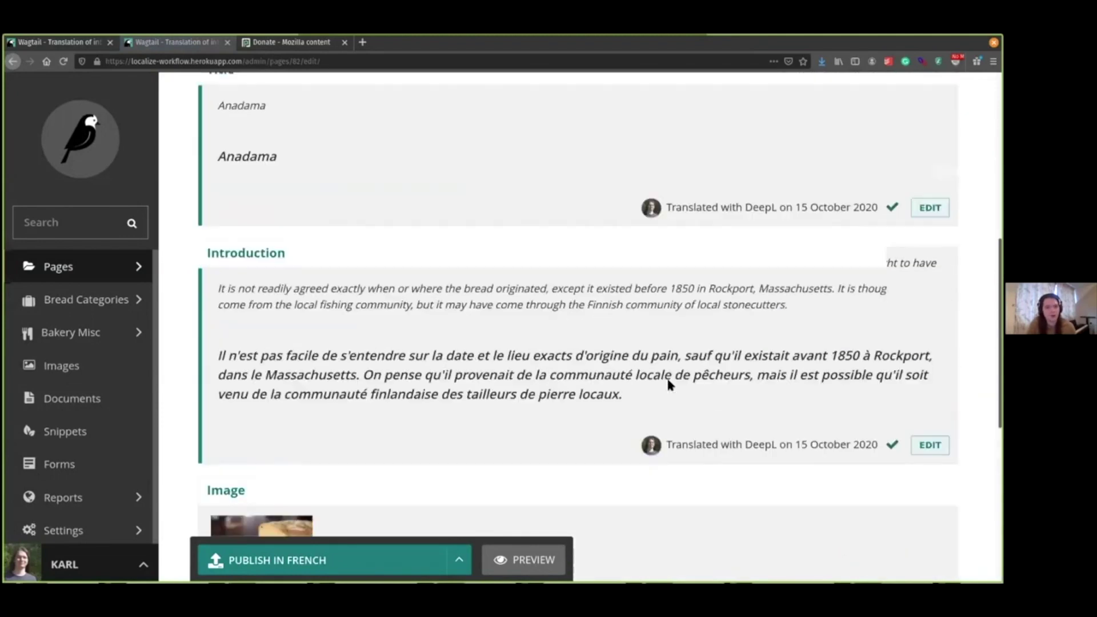
scroll(668, 382, "up", 6)
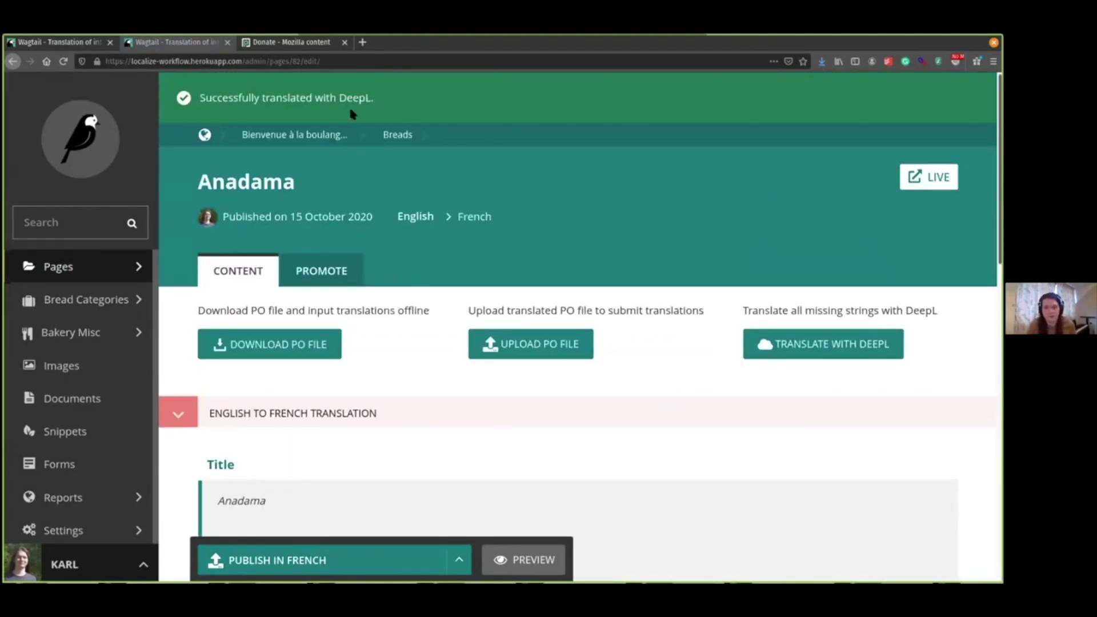
Open the French faq.pot strings of Donate - Mozilla content in Pontoon, showing 'Questions fréquentes sur les dons'.
left_click(266, 49)
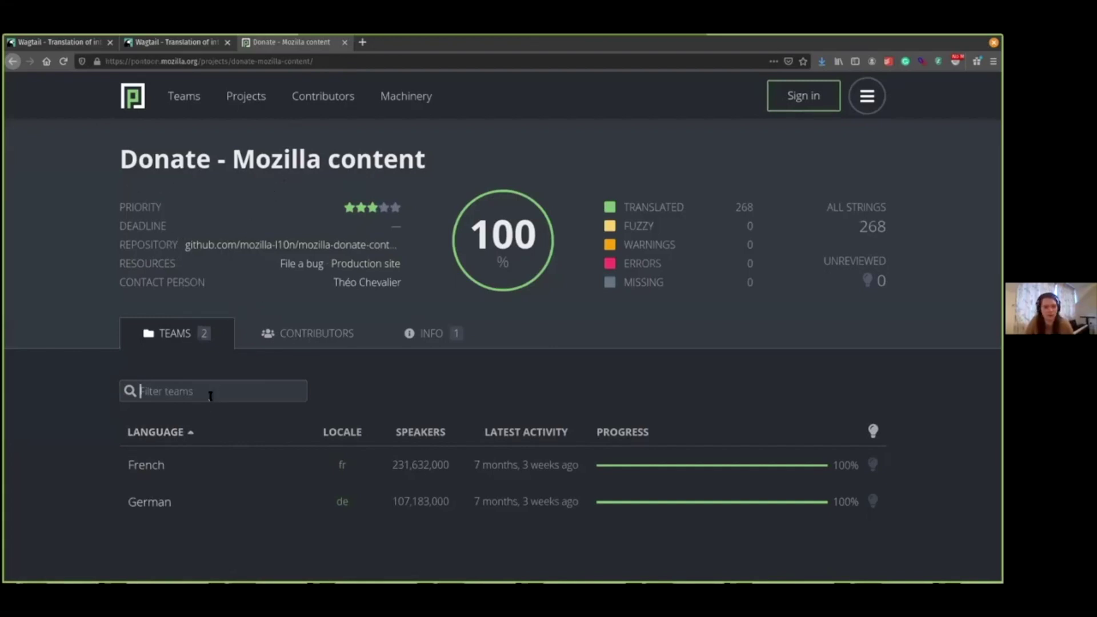
left_click(161, 474)
scroll(200, 446, "down", 1)
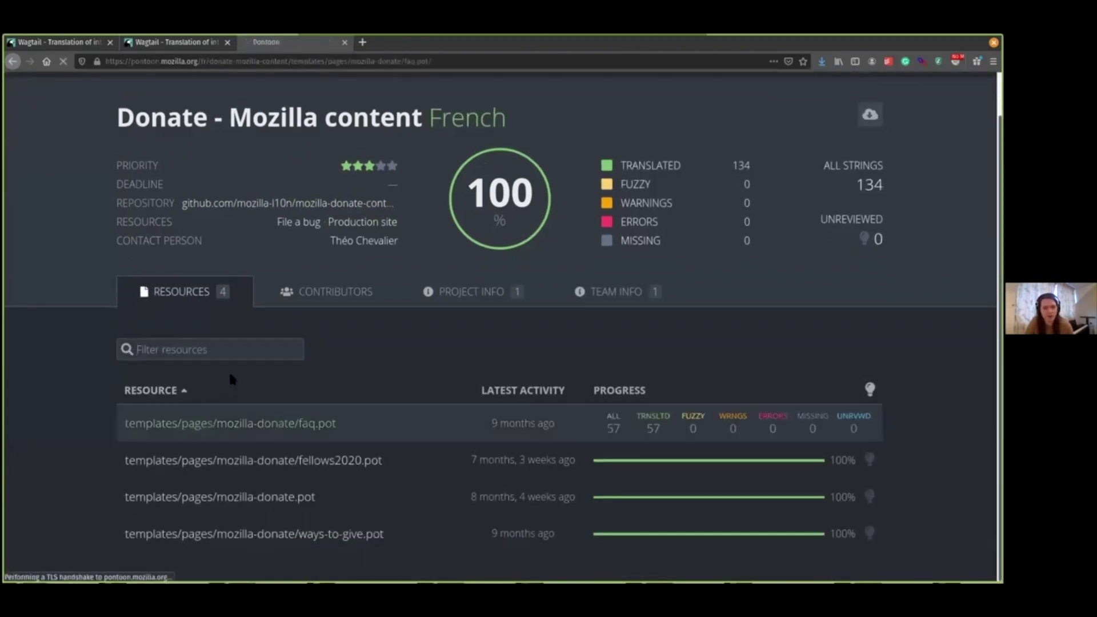
left_click(283, 425)
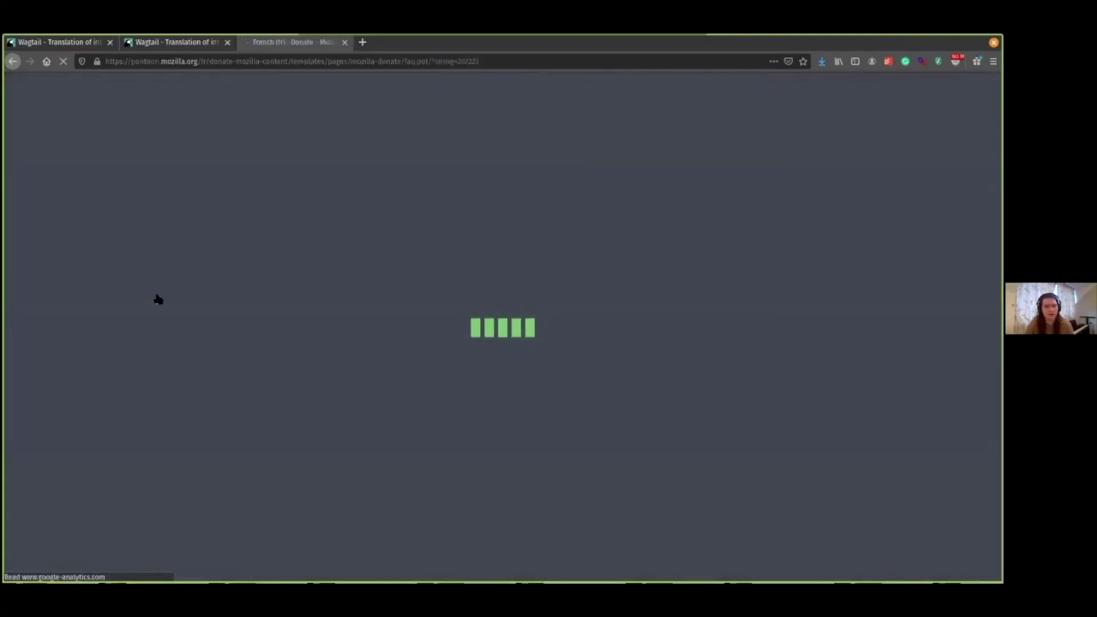
scroll(94, 416, "down", 2)
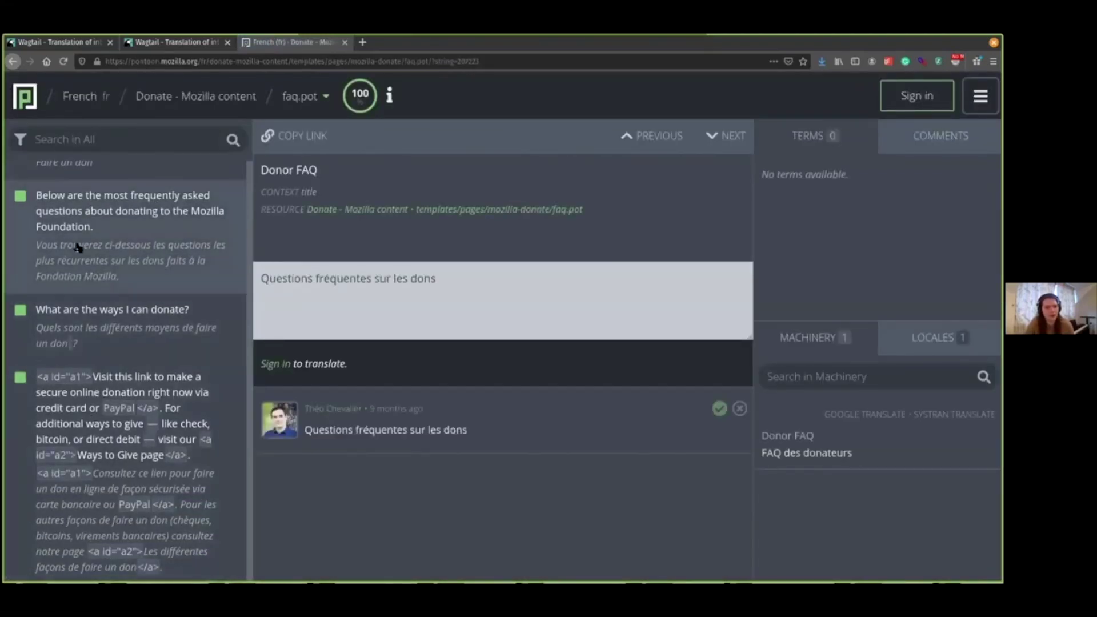
scroll(75, 246, "up", 2)
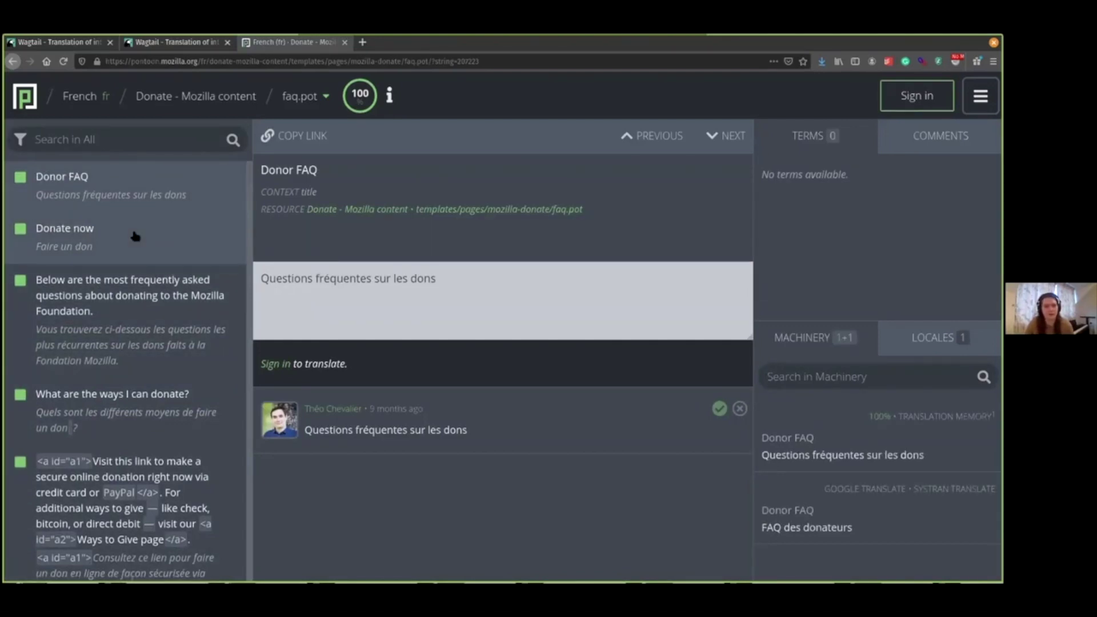
From the Anadama page, open the United States (New England) origin snippet's French translation.
left_click(183, 42)
scroll(344, 279, "down", 15)
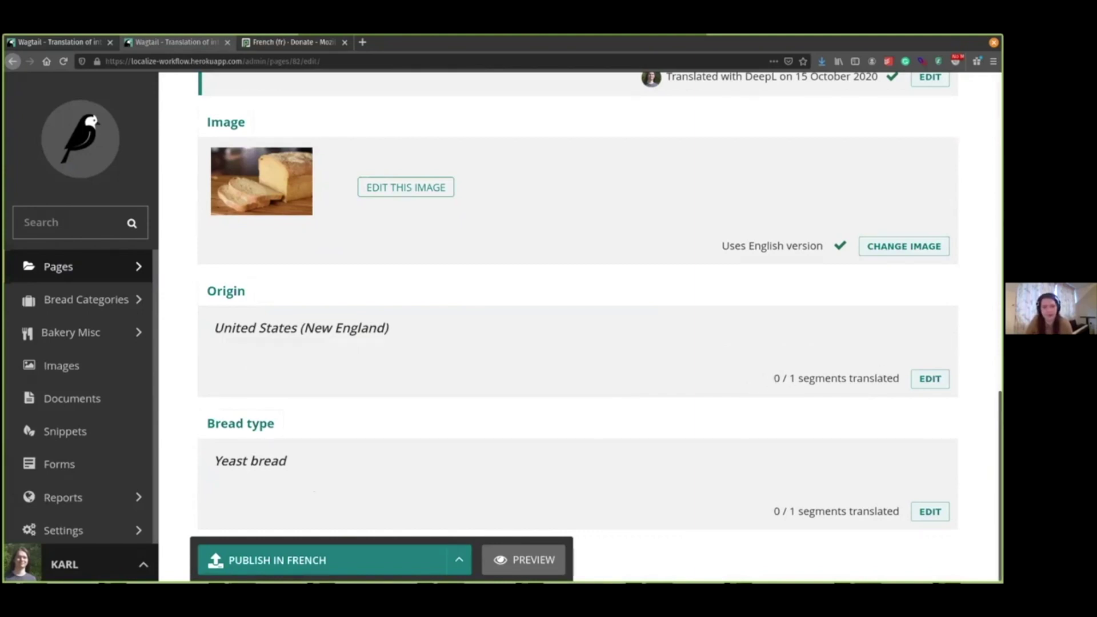
left_click(930, 379)
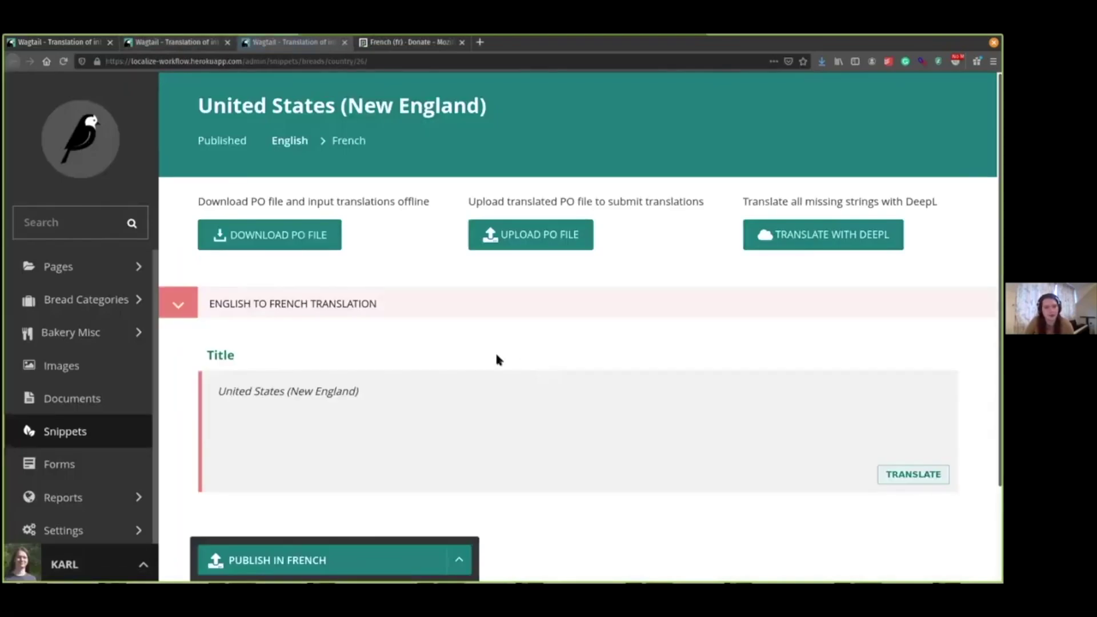
scroll(491, 248, "down", 2)
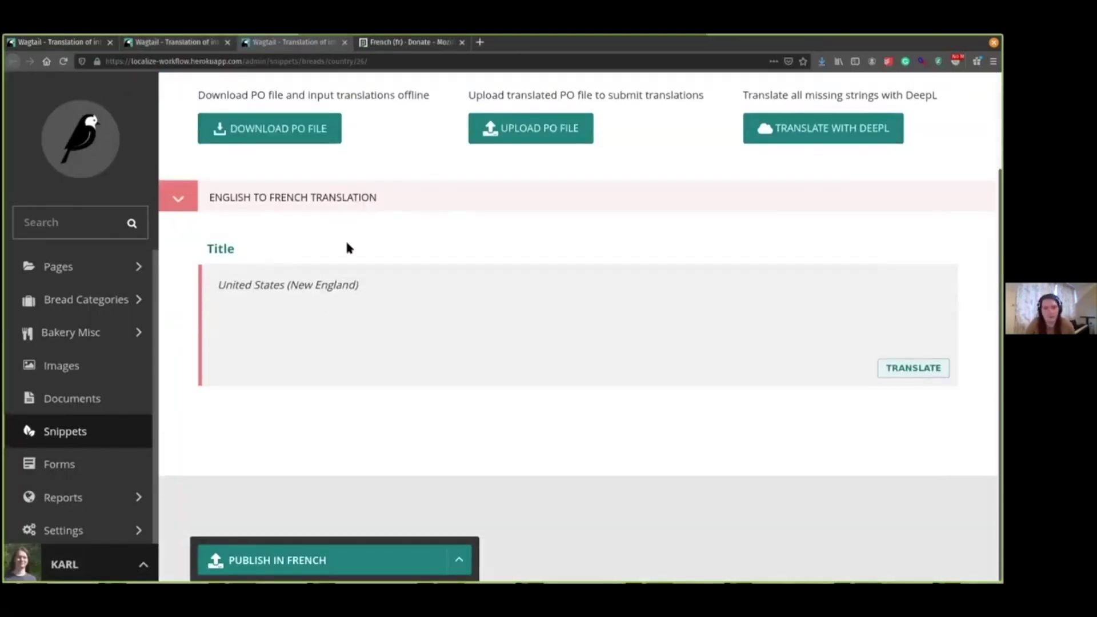
scroll(537, 274, "up", 2)
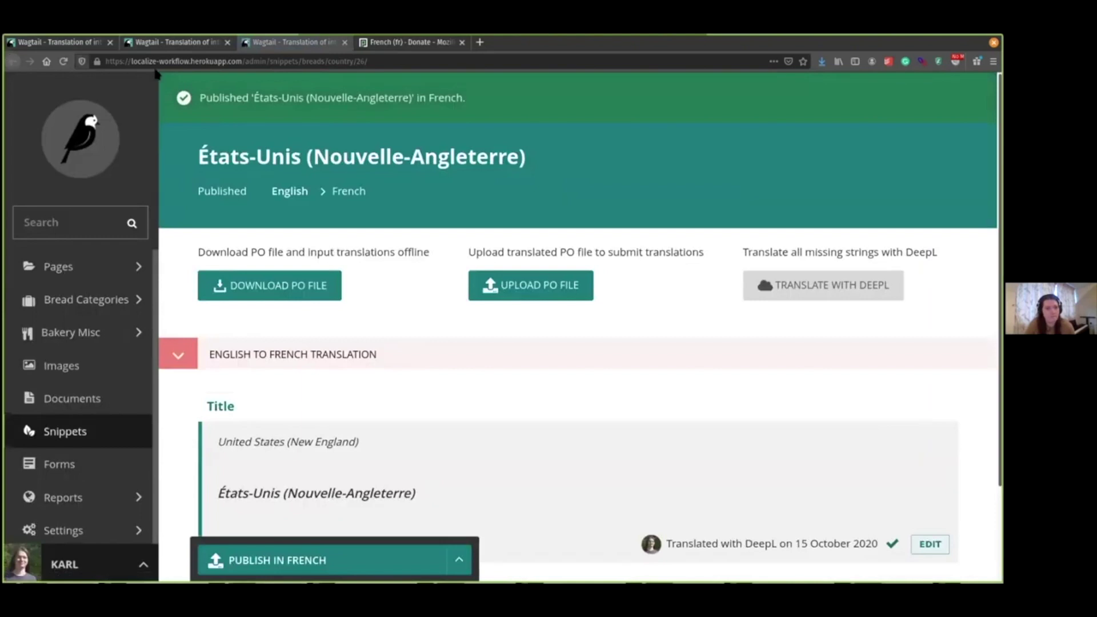
Translate the Yeast bread snippet into French with DeepL and publish it.
left_click(172, 41)
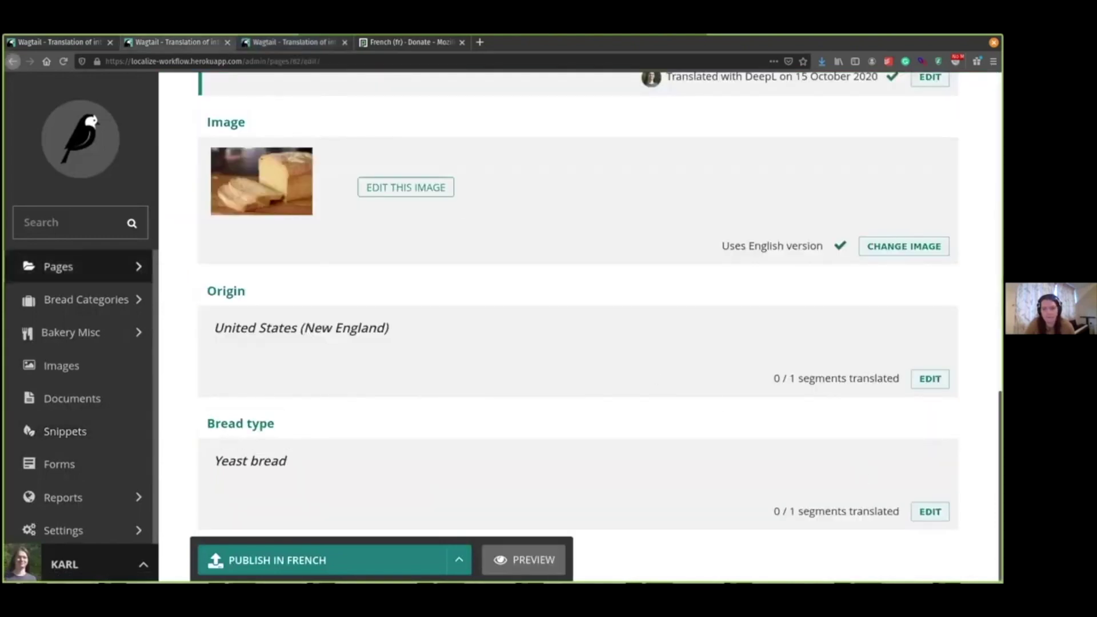
left_click(930, 512)
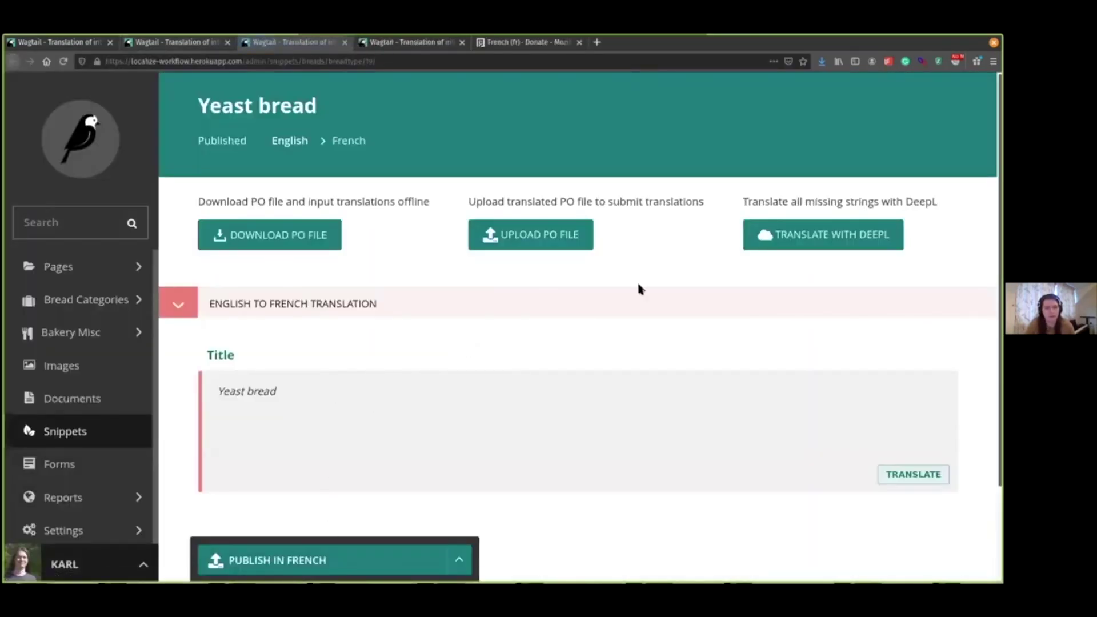
left_click(823, 234)
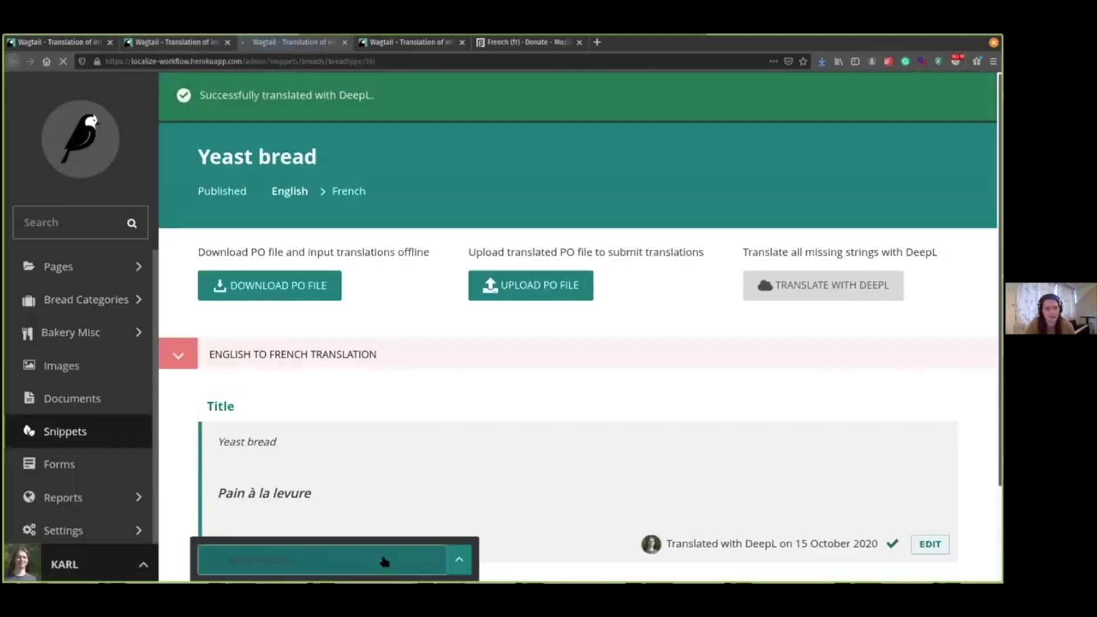
left_click(380, 560)
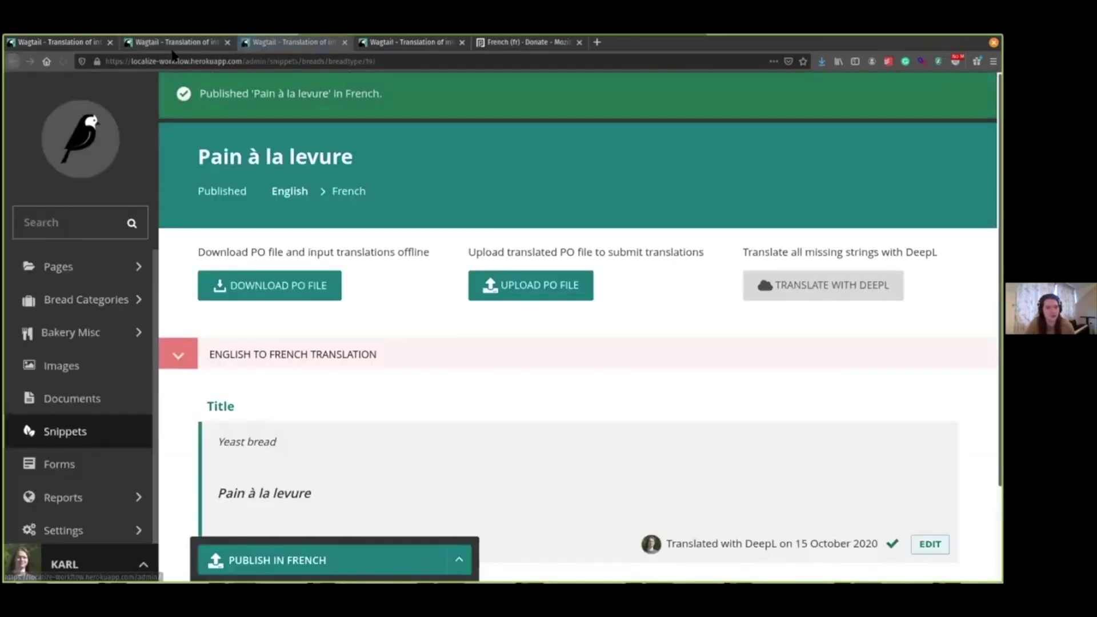
left_click(137, 45)
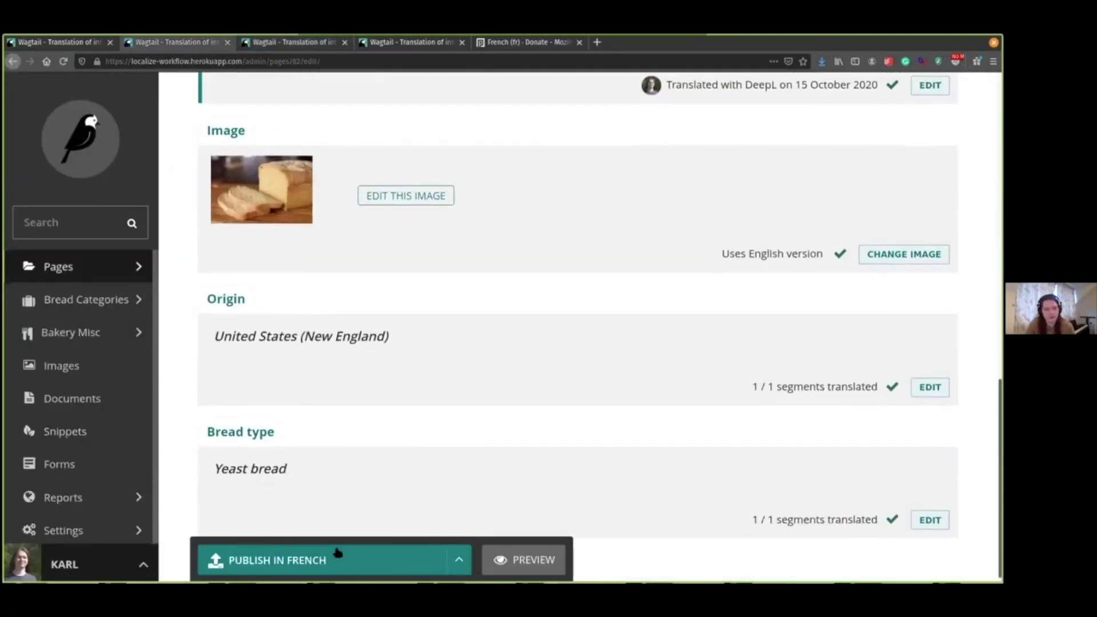
Publish Anadama in French and check the live page's French origin and 'Pain à la levure' type.
left_click(336, 557)
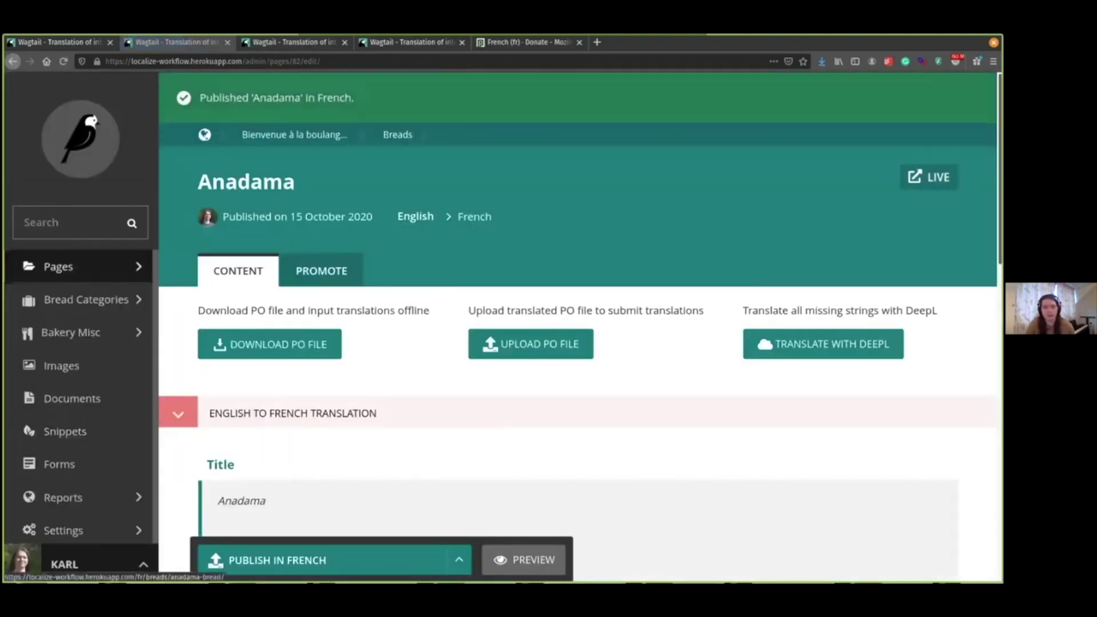
left_click(929, 177)
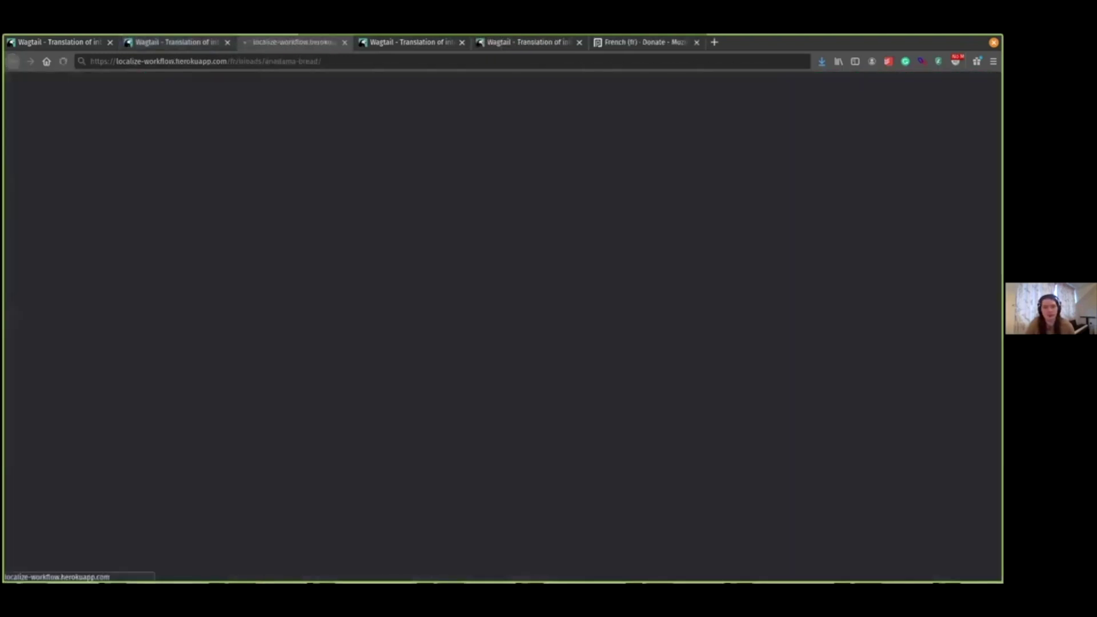
scroll(646, 280, "down", 3)
scroll(646, 283, "up", 2)
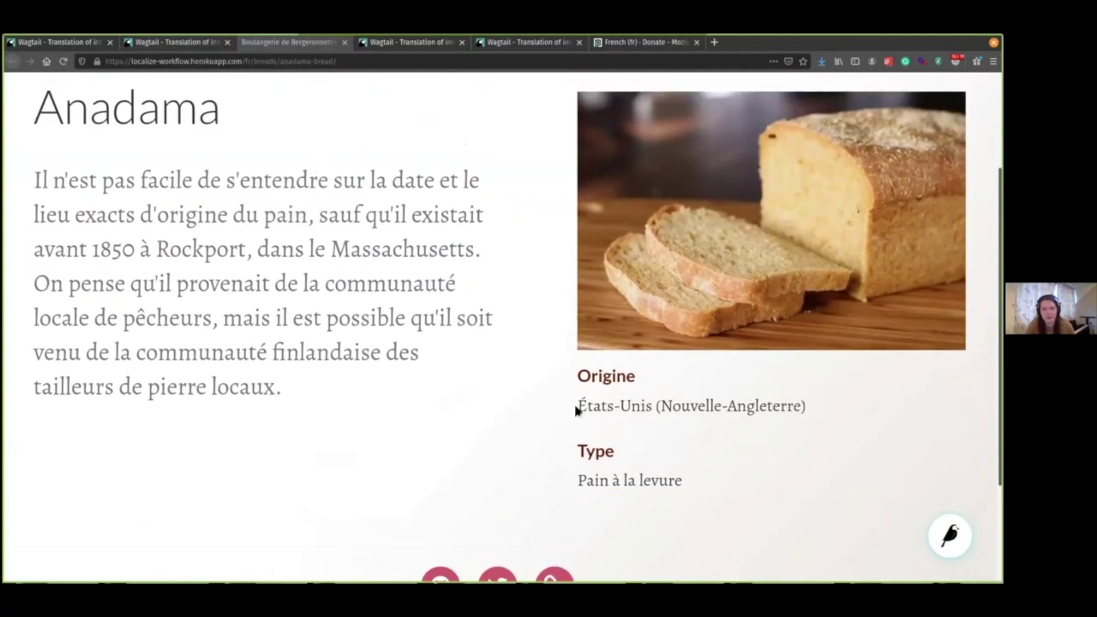
triple_click(810, 407)
left_click(760, 409)
double_click(759, 409)
left_click_drag(577, 480, 674, 476)
left_click(428, 212)
Back on the admin Anadama page, reveal the other publishing actions.
left_click(172, 42)
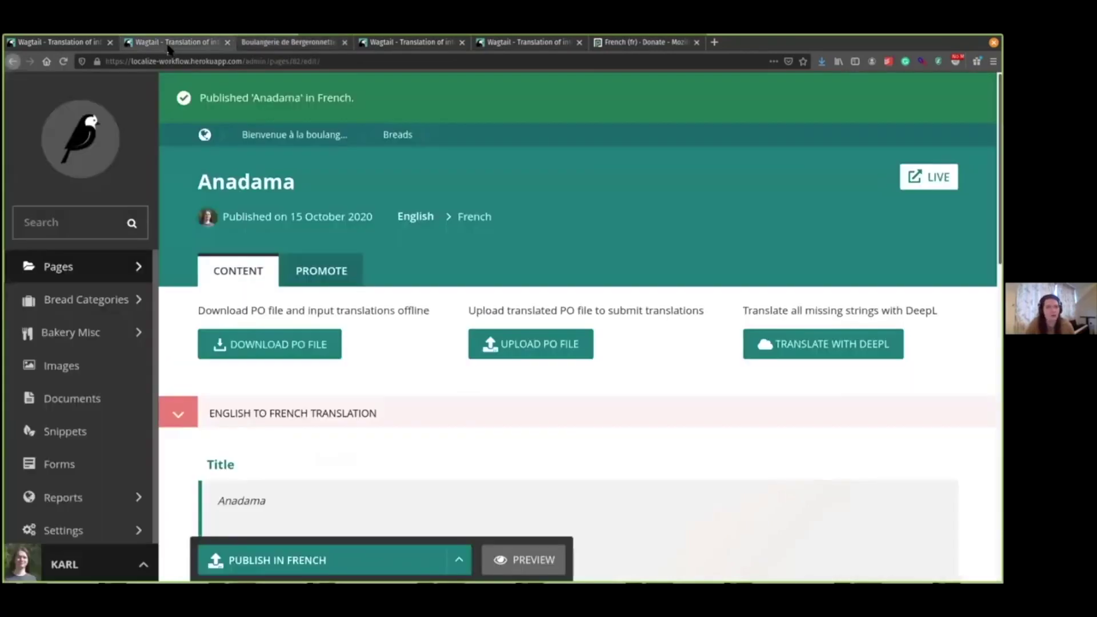
scroll(375, 331, "down", 4)
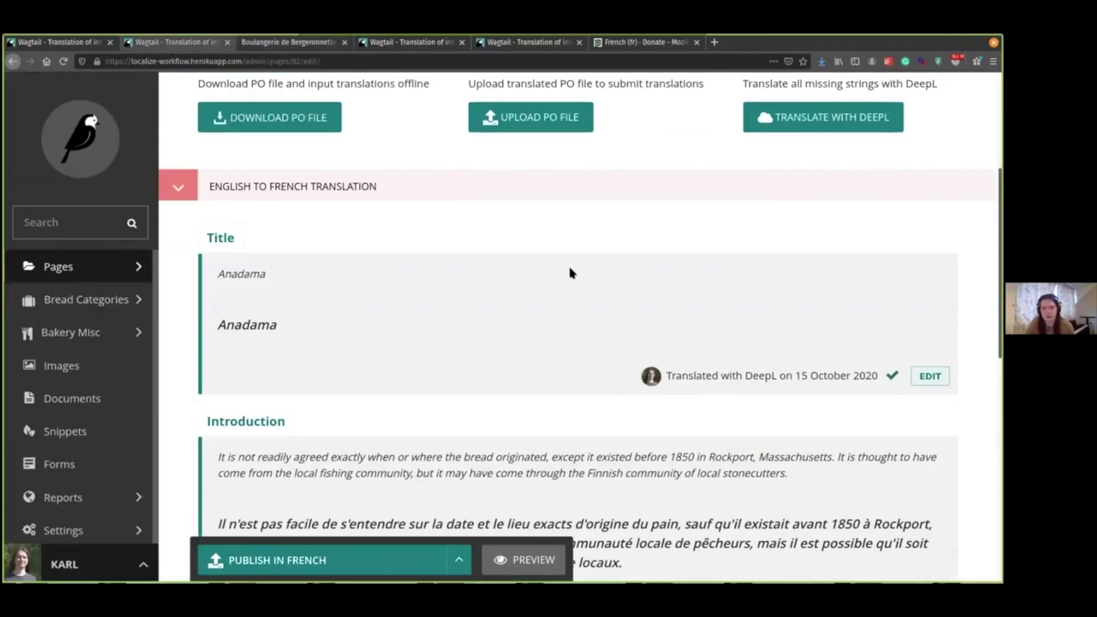
left_click(459, 560)
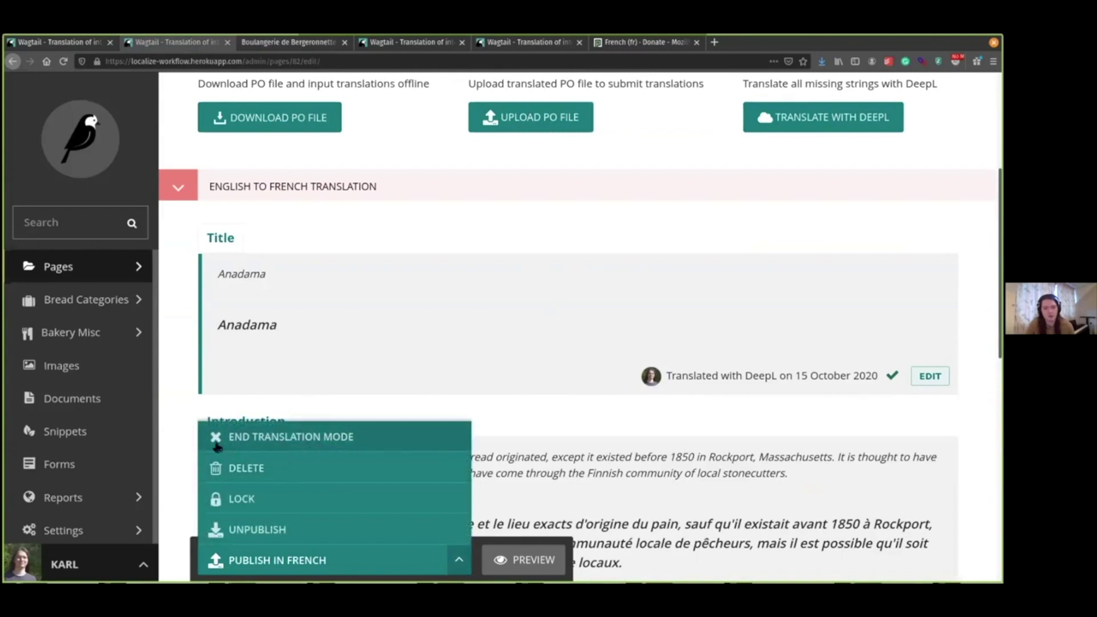
left_click(271, 438)
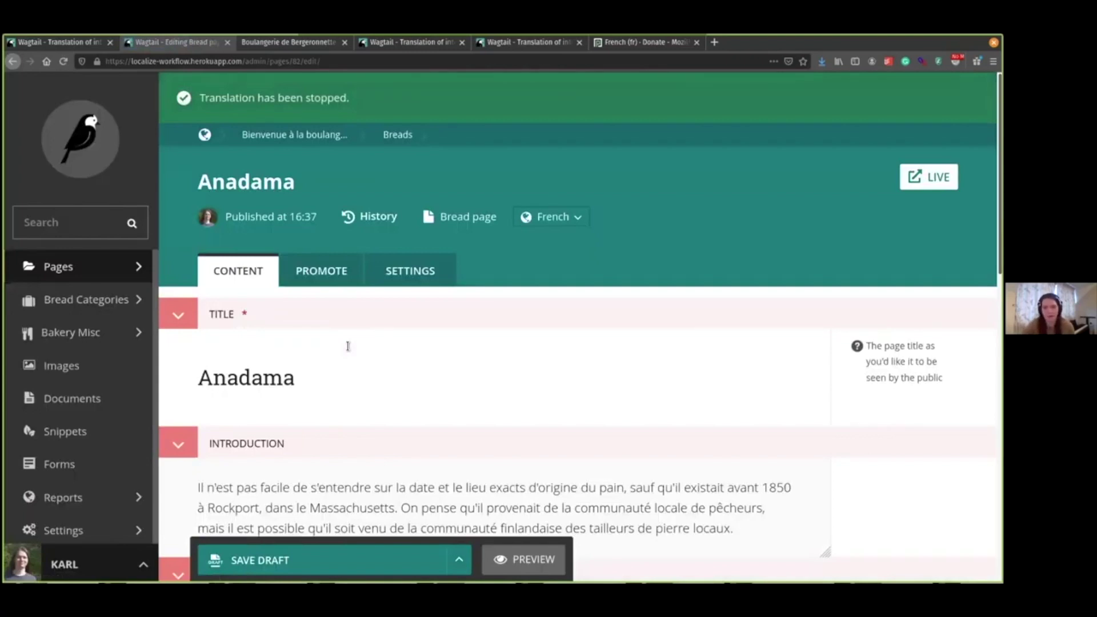
scroll(342, 347, "down", 8)
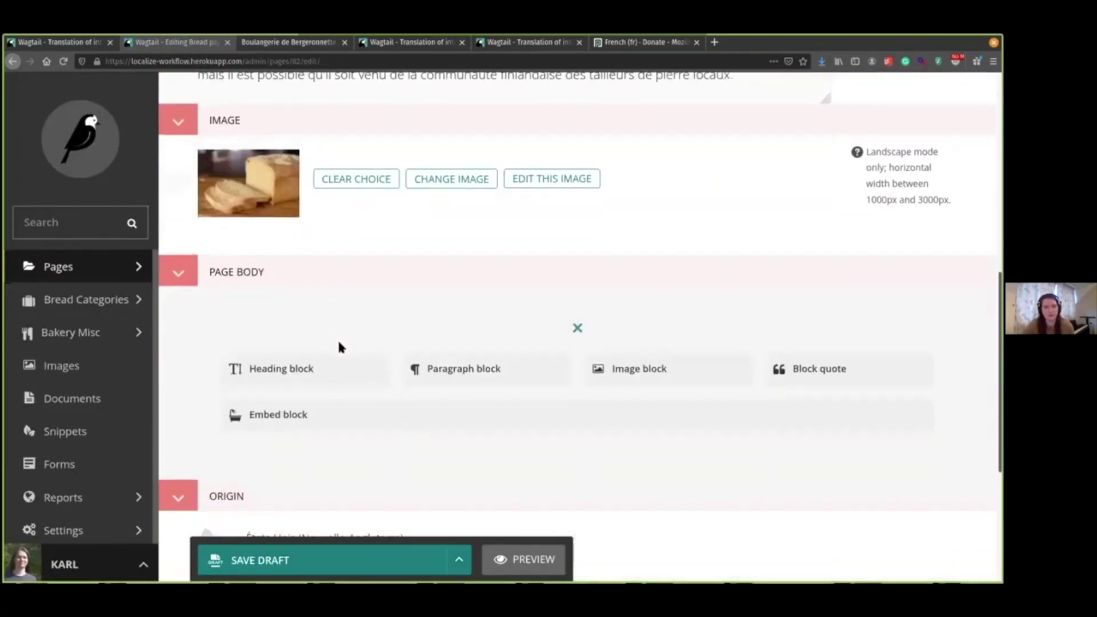
scroll(339, 347, "down", 3)
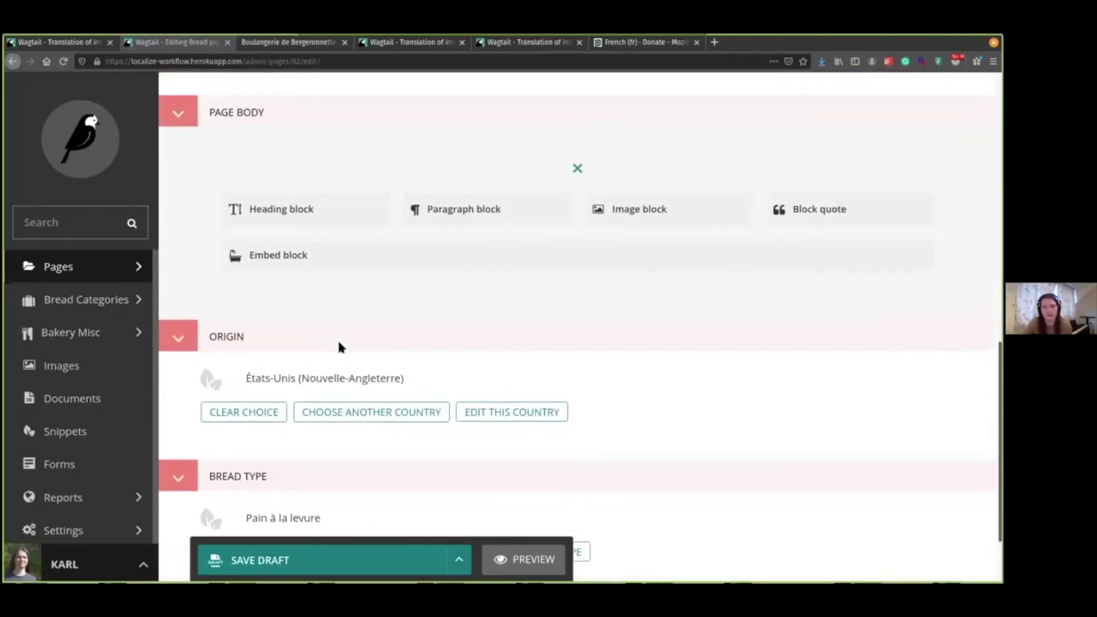
scroll(233, 292, "up", 7)
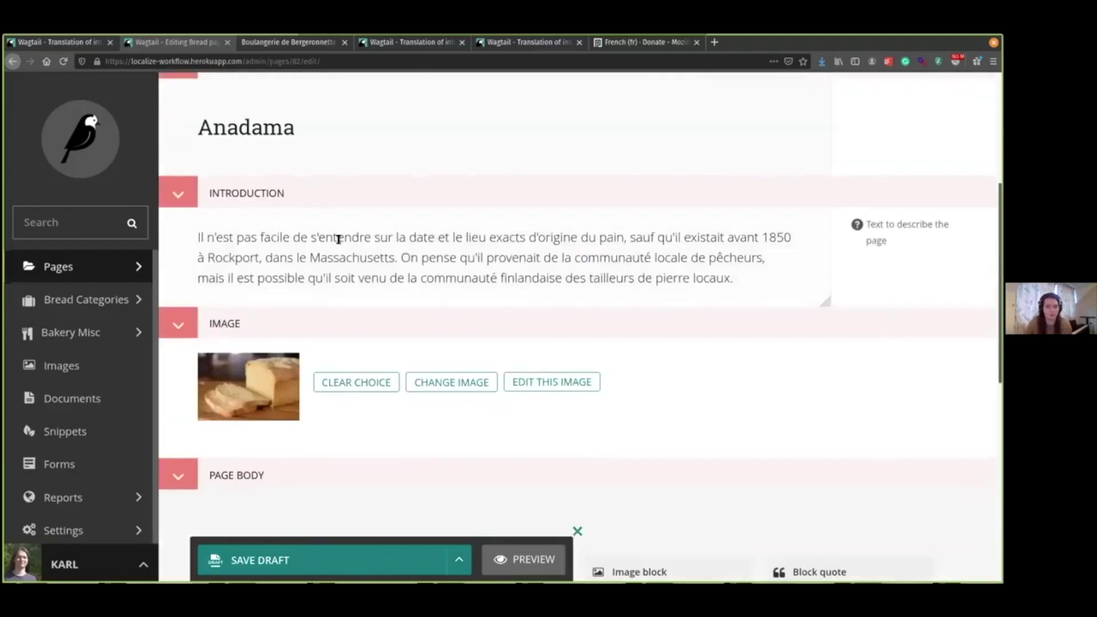
left_click(783, 284)
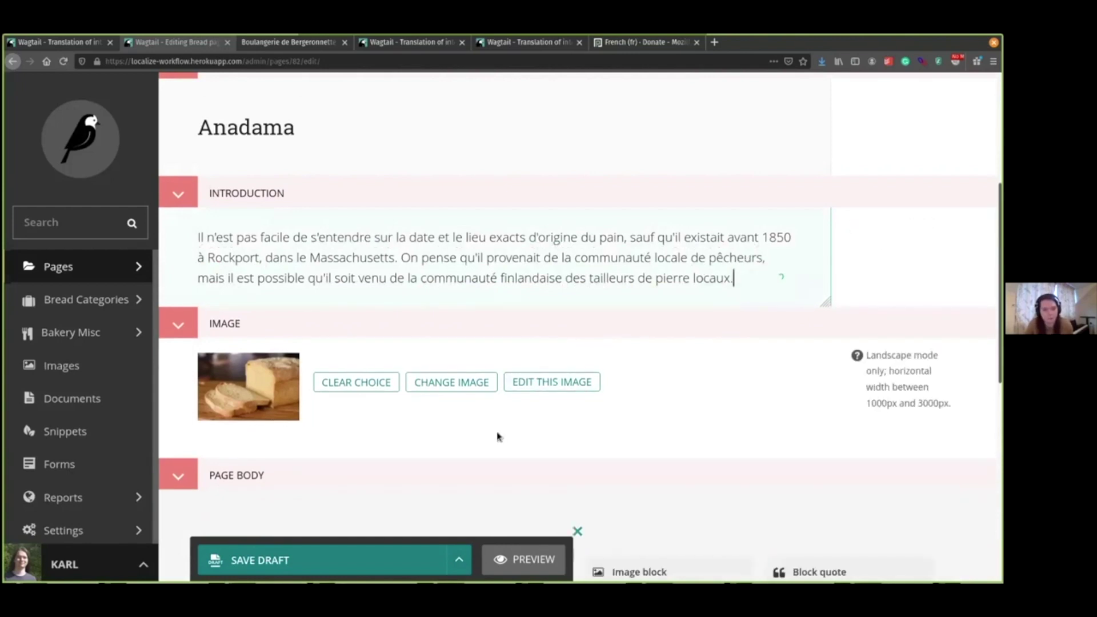
scroll(423, 377, "up", 4)
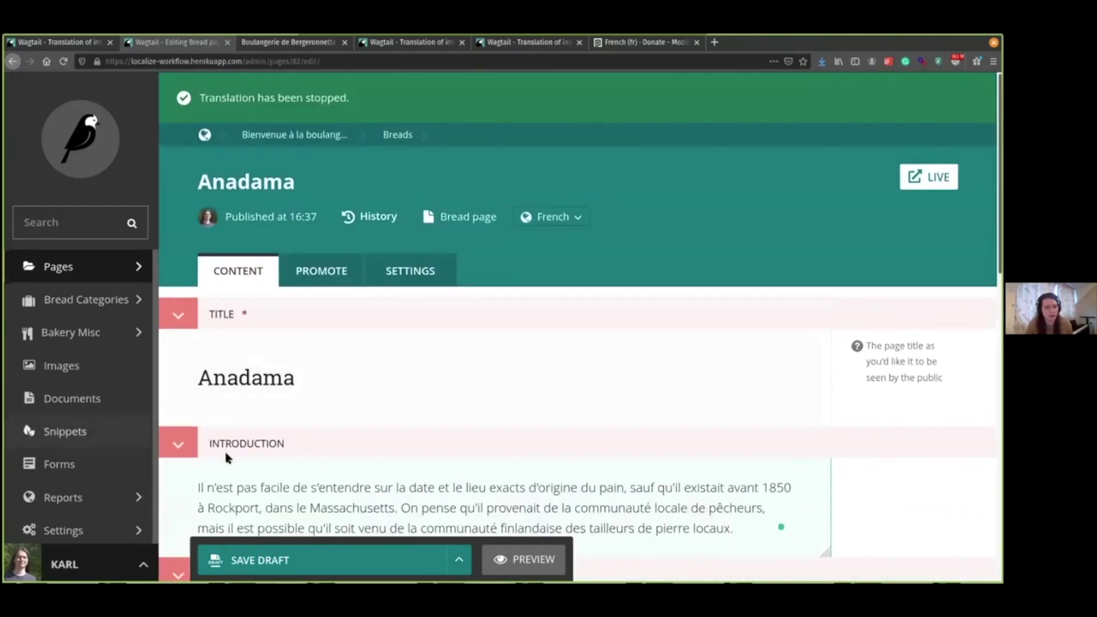
scroll(302, 241, "down", 3)
Load the bakery site root to read the English footer copyright line, then return to the admin.
left_click_drag(249, 61, 433, 86)
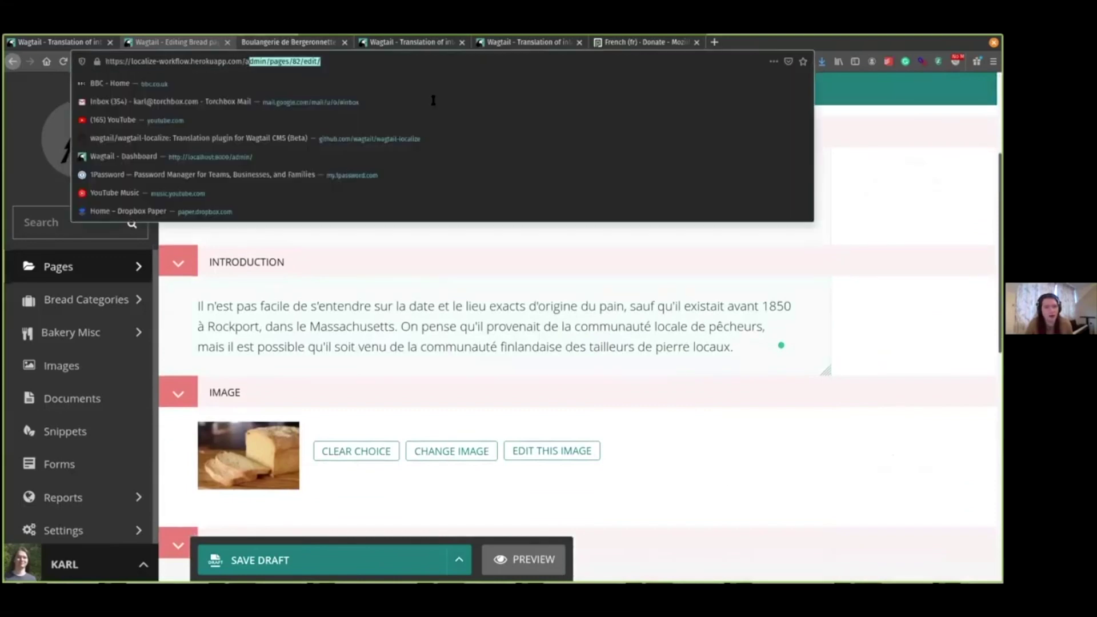
key("BackSpace")
key("Return")
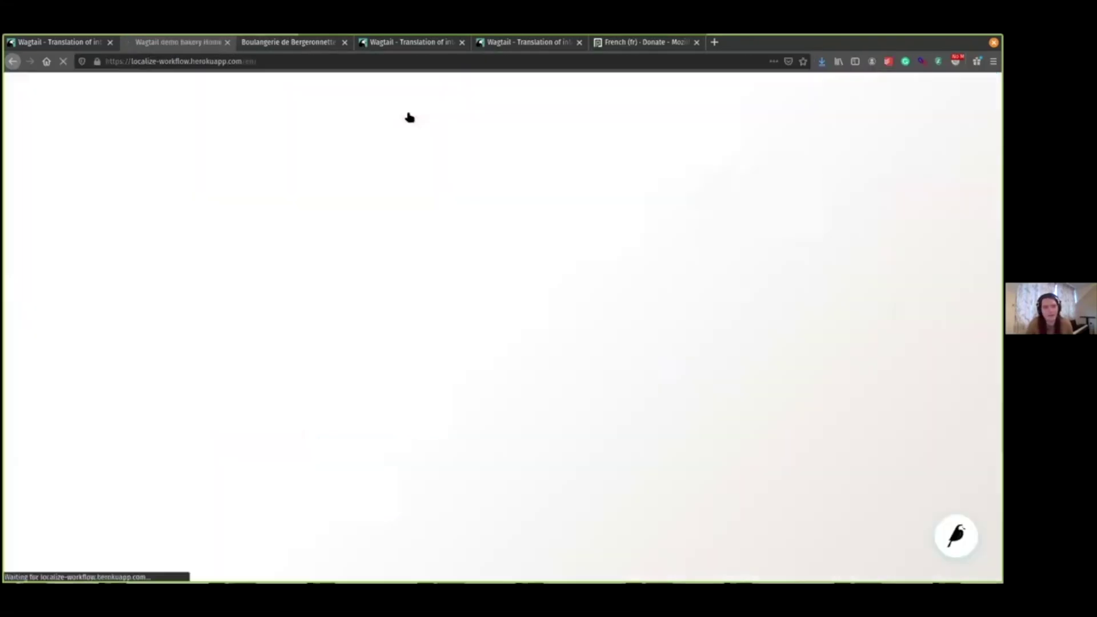
scroll(420, 181, "down", 20)
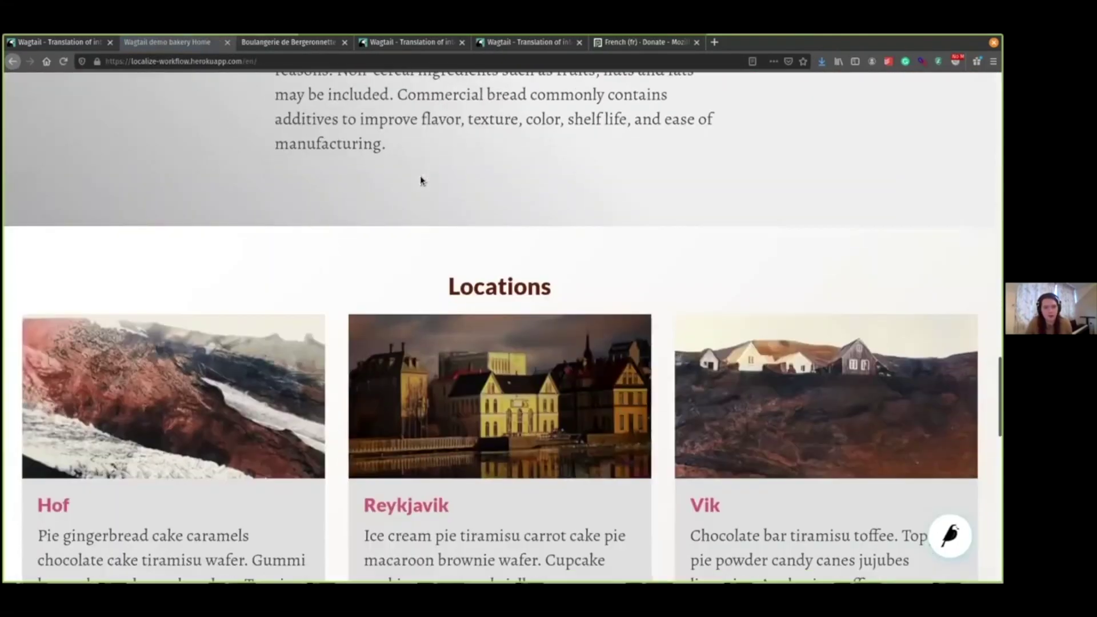
scroll(421, 175, "down", 8)
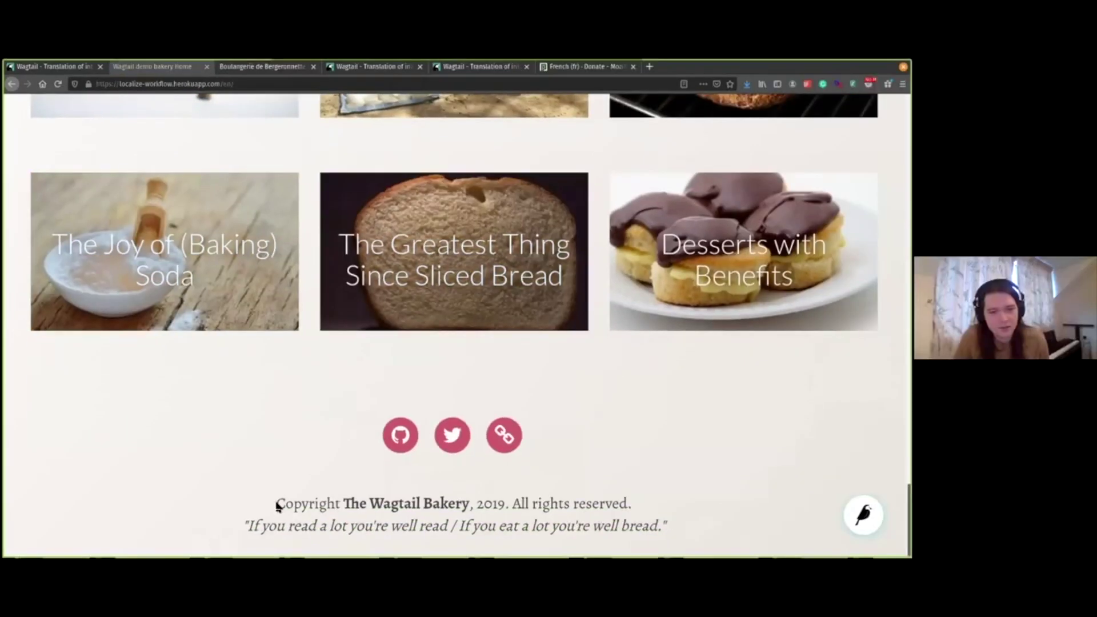
left_click_drag(304, 524, 663, 529)
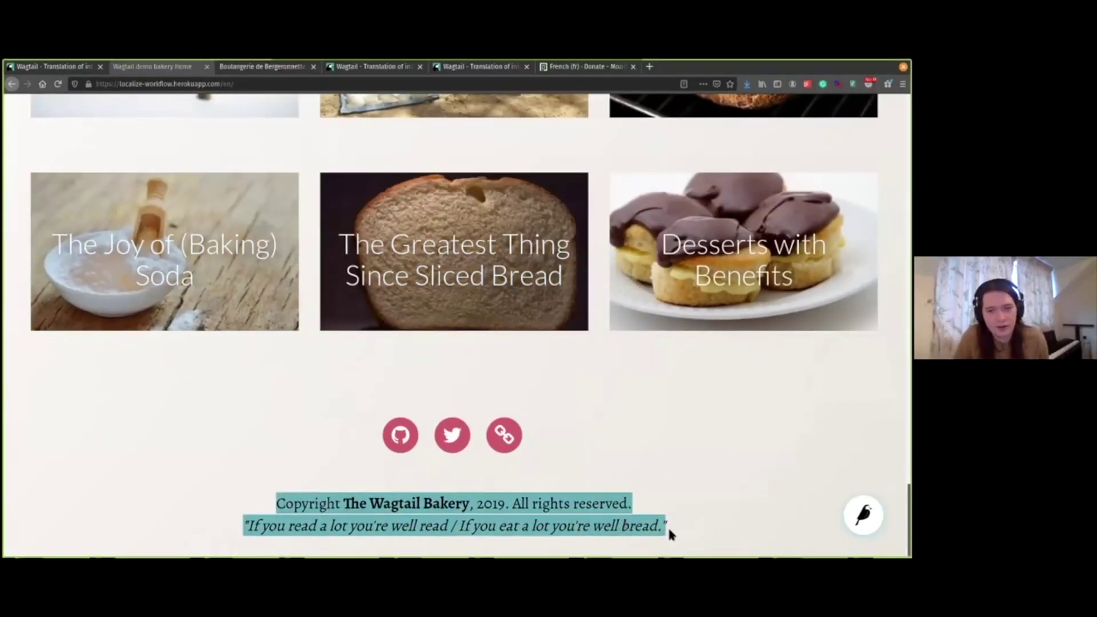
left_click(669, 531)
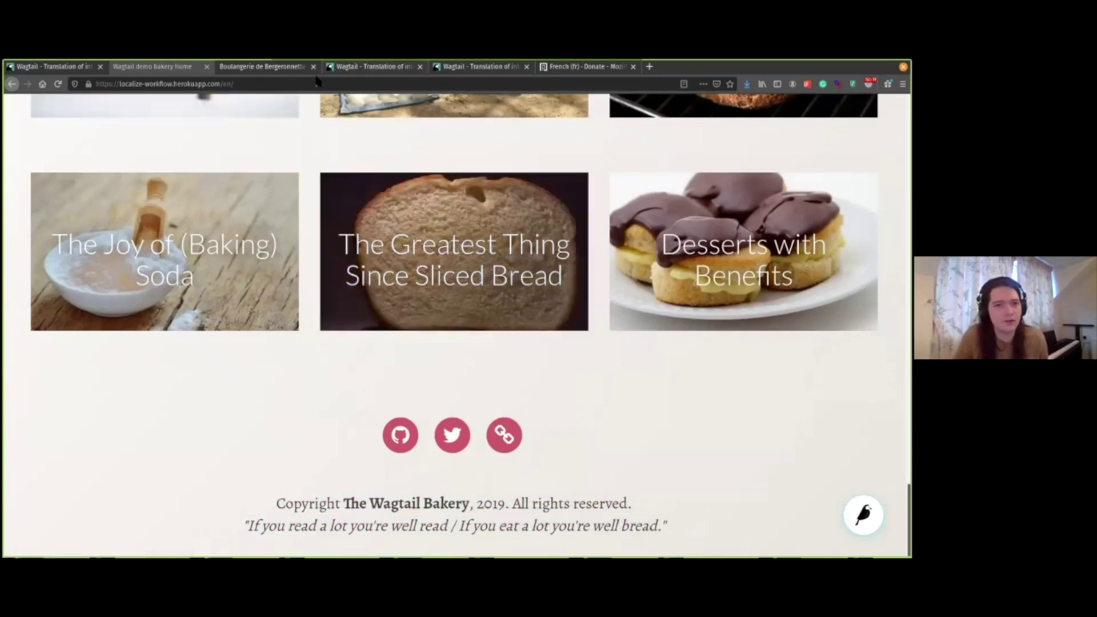
left_click(337, 73)
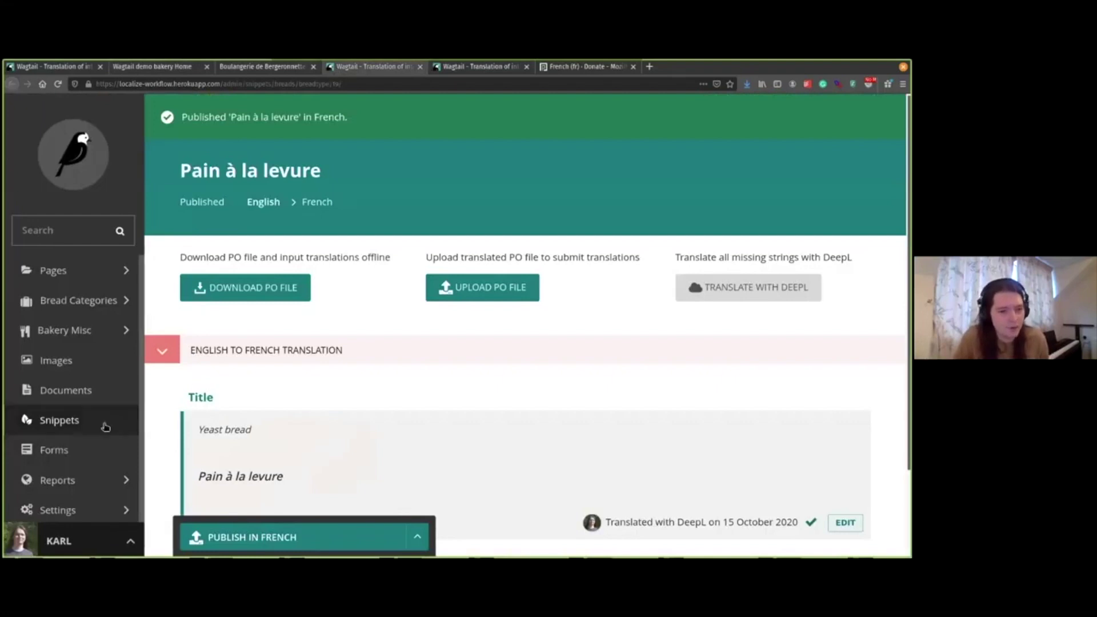
Submit the Footer text snippet for translation into French.
scroll(77, 418, "down", 1)
left_click(63, 419)
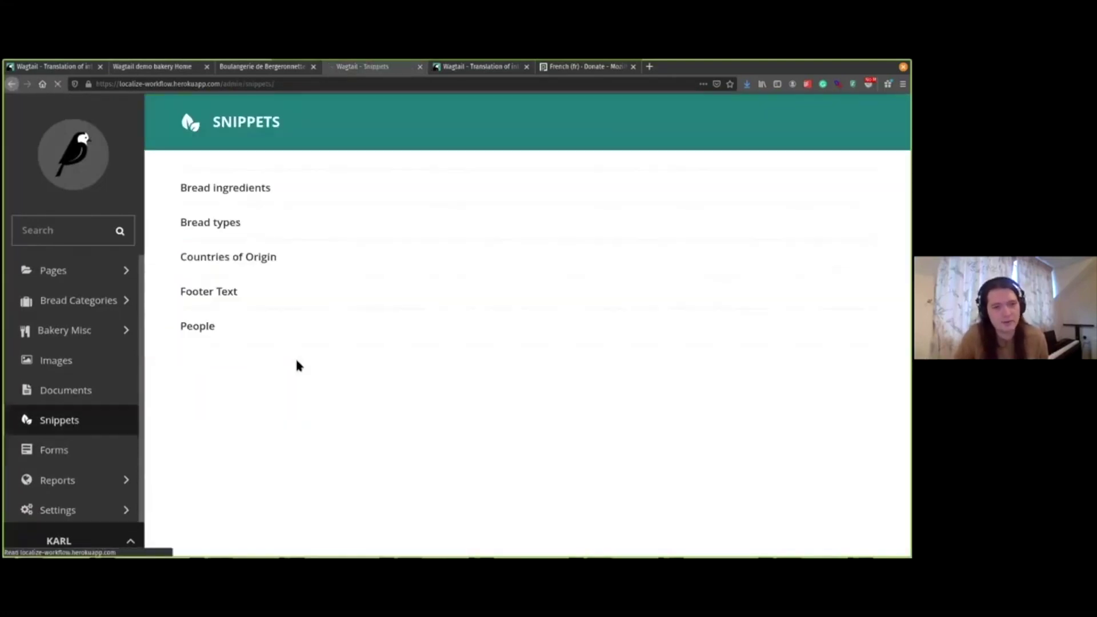
left_click(221, 291)
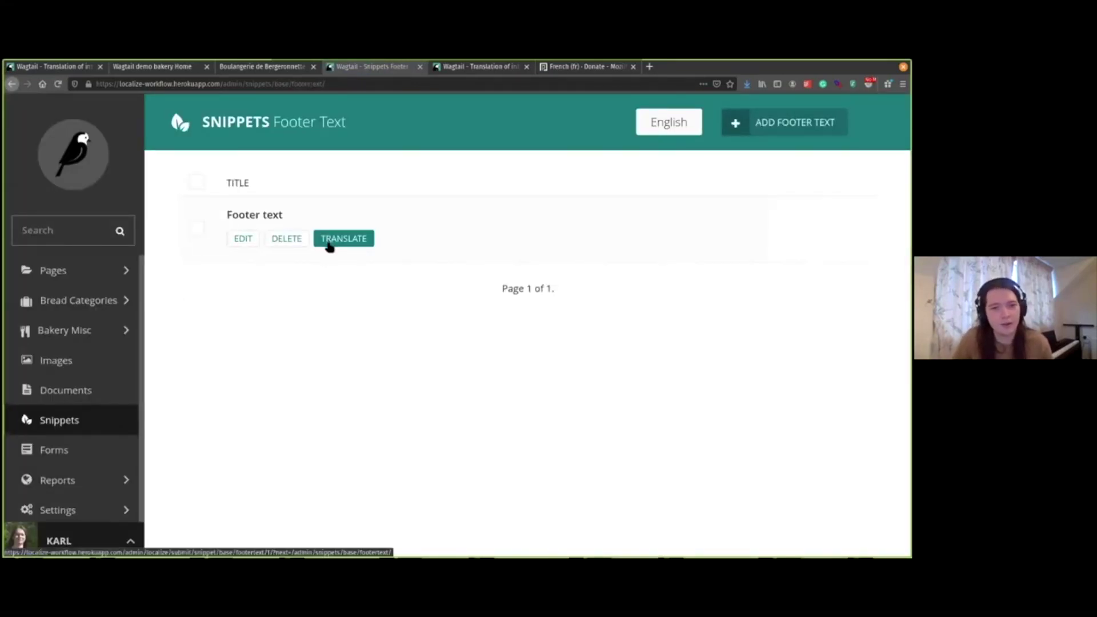
left_click(329, 244)
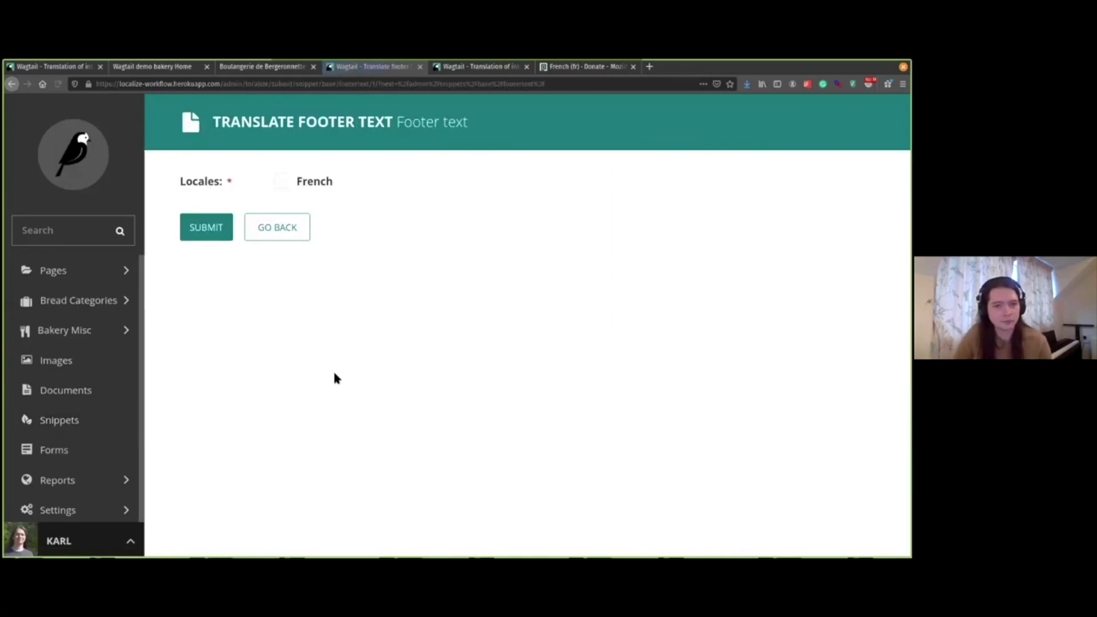
left_click(282, 181)
left_click(216, 229)
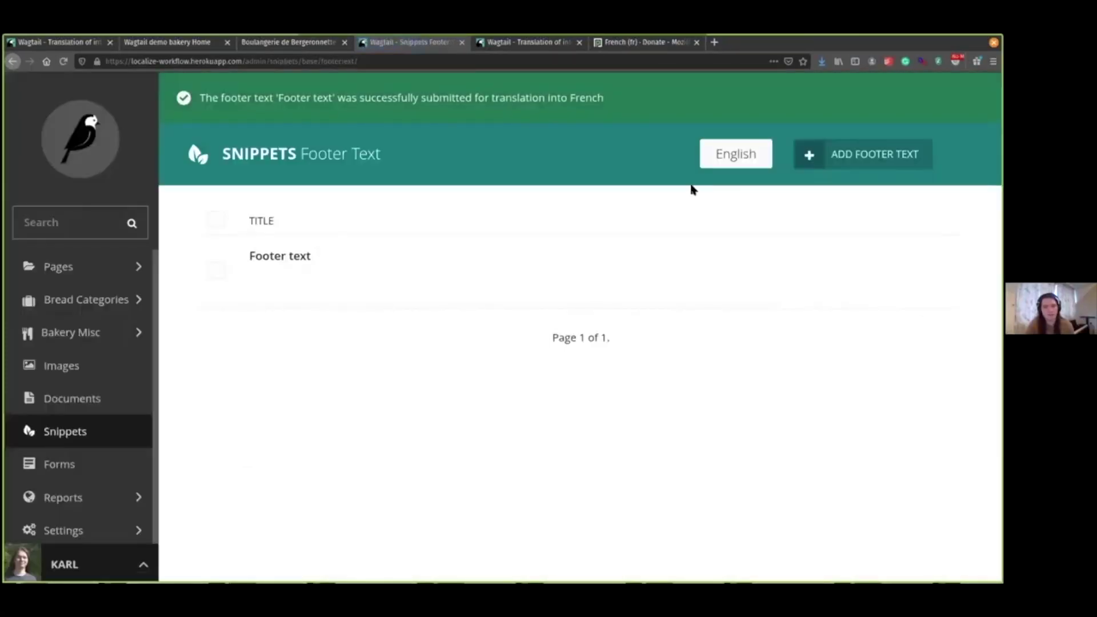
Fill the French footer text with DeepL, giving 'Tous droits réservés', and publish it.
left_click(704, 165)
left_click(704, 198)
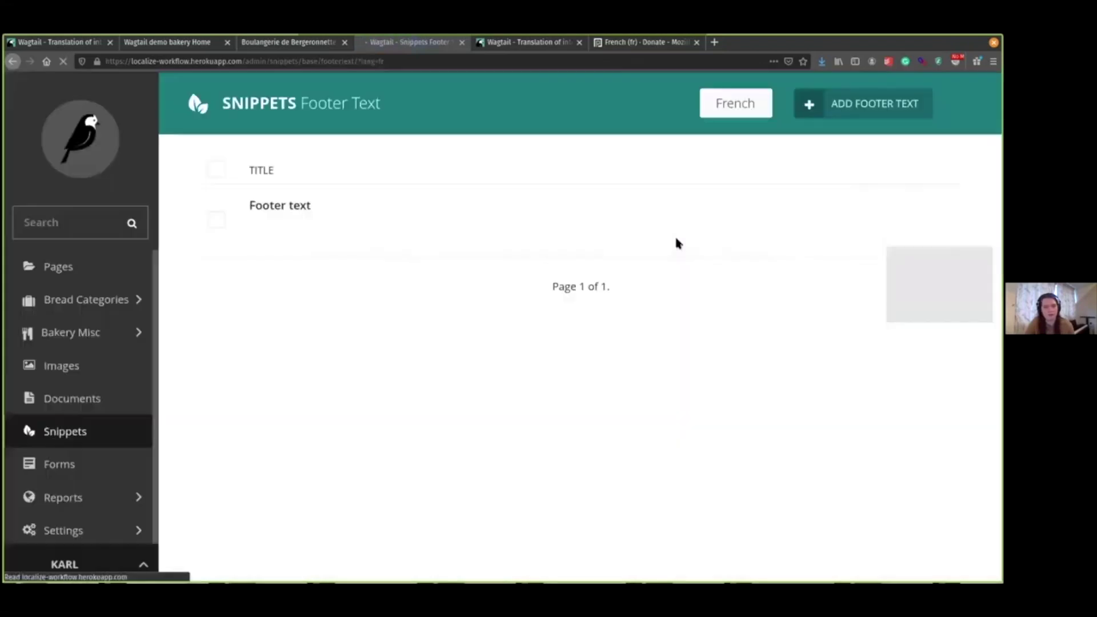
left_click(270, 234)
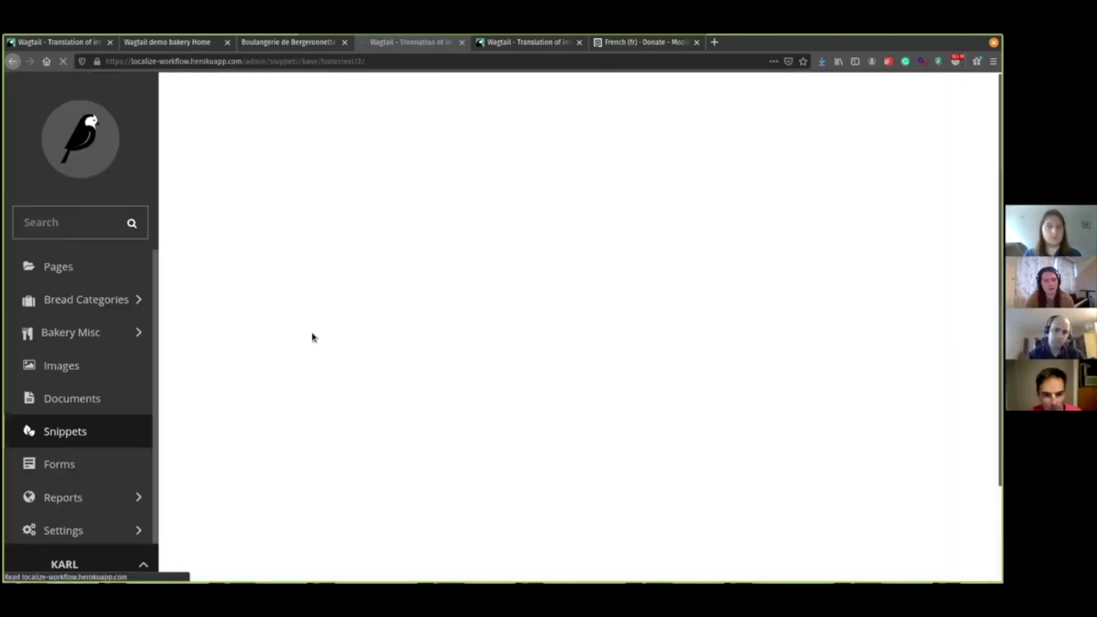
scroll(570, 284, "down", 3)
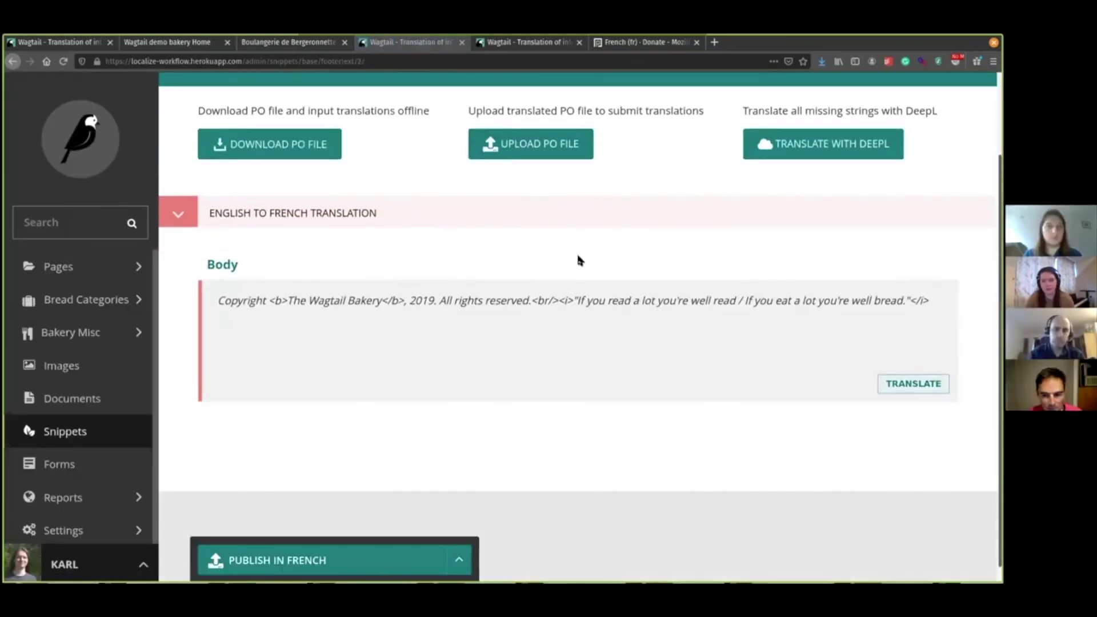
scroll(578, 286, "up", 3)
left_click(775, 245)
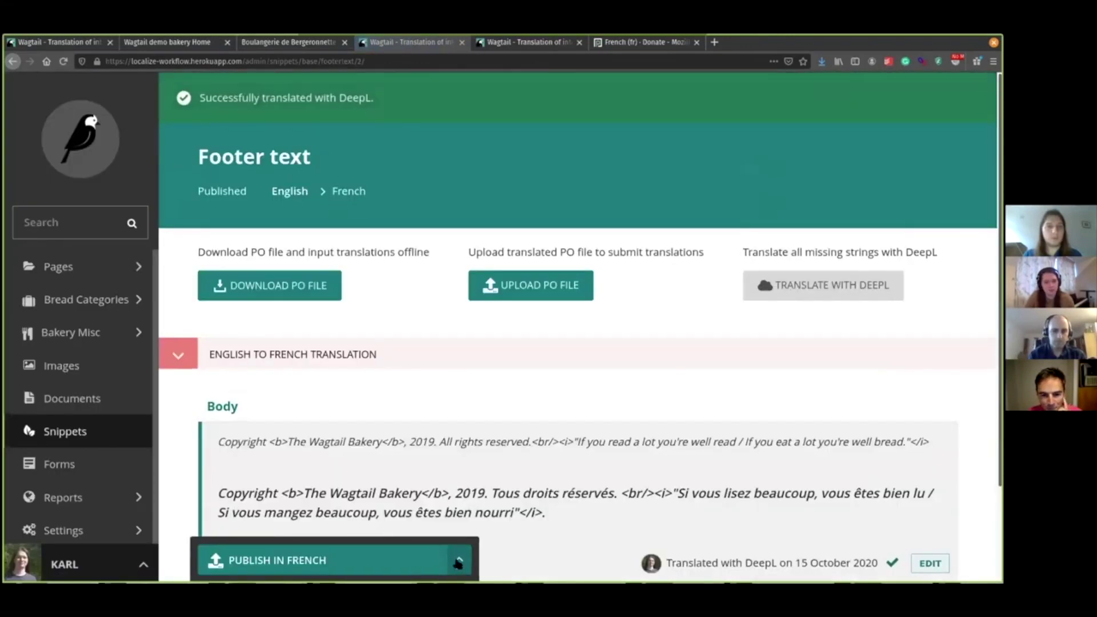
left_click(394, 560)
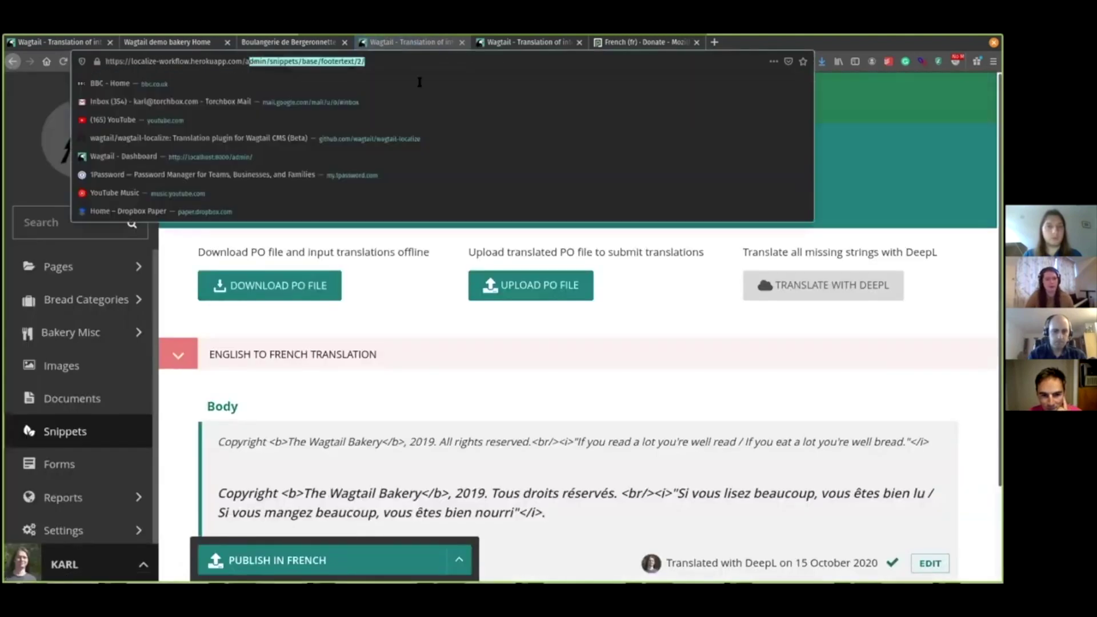
Load the /fr/ home page, 'La boulangerie Bergeronnette', and check its French footer quote and copyright.
type("fr/")
key("Return")
scroll(415, 120, "down", 20)
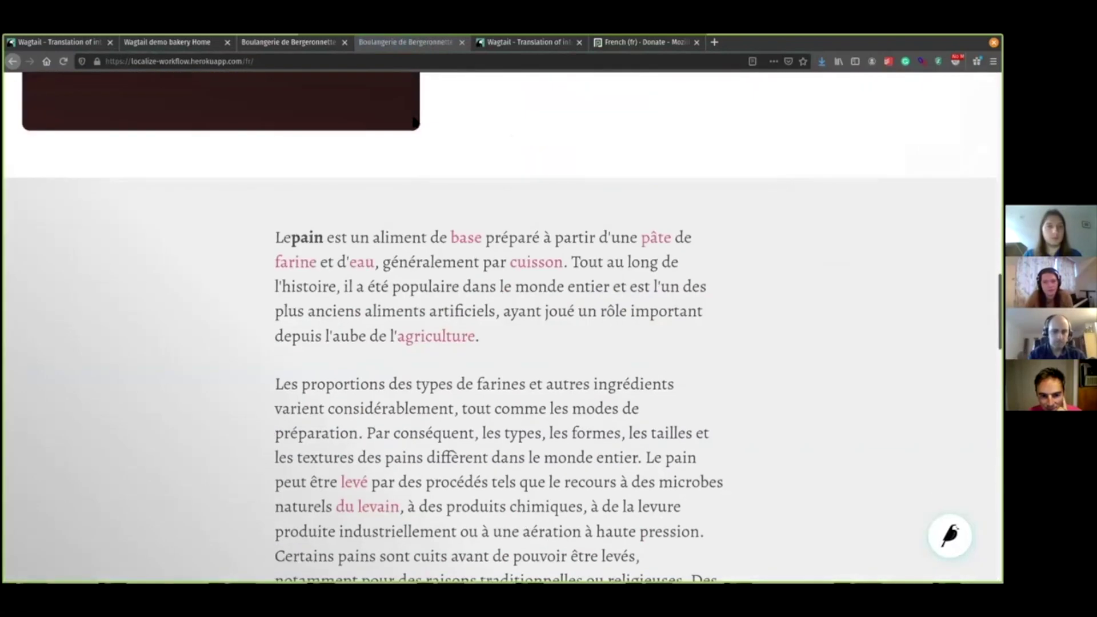
scroll(416, 120, "down", 15)
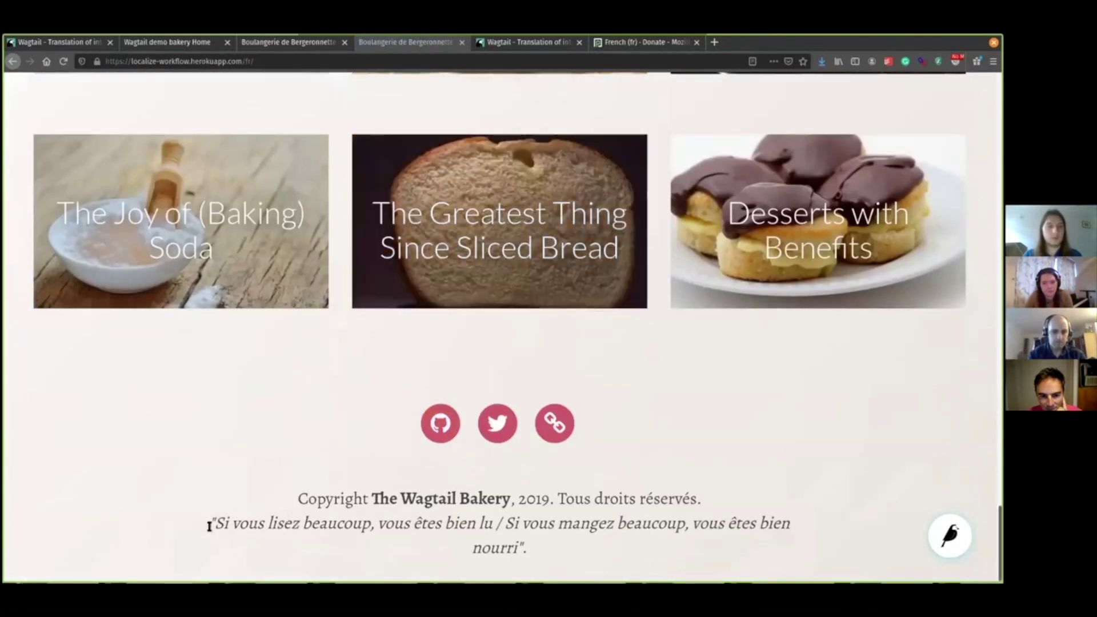
left_click_drag(211, 523, 529, 548)
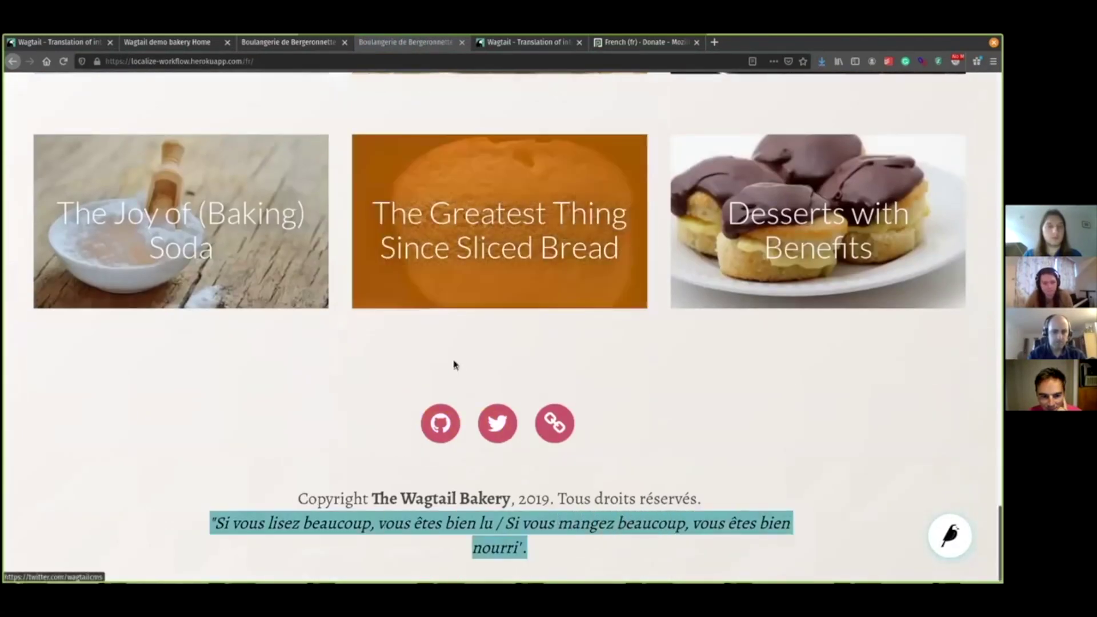
scroll(400, 345, "up", 8)
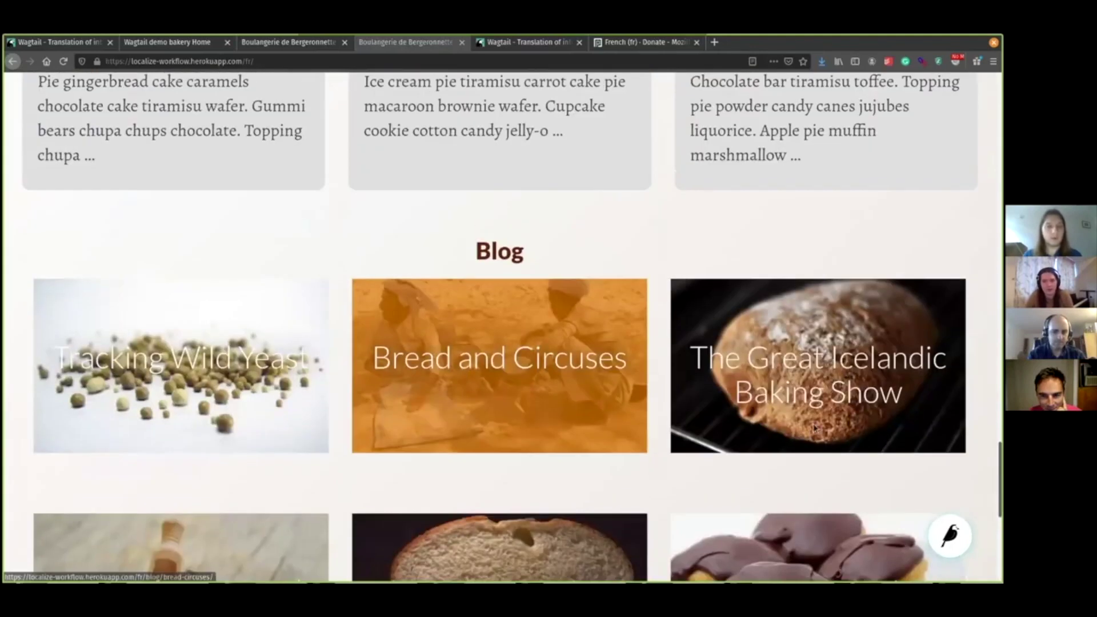
scroll(814, 427, "up", 4)
scroll(815, 428, "up", 10)
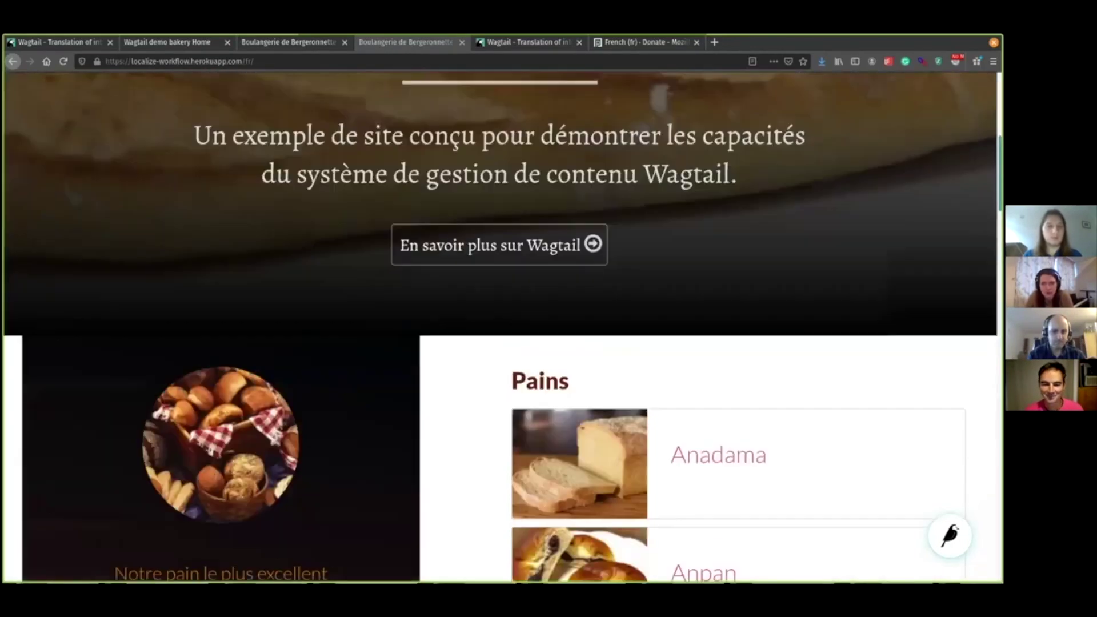
scroll(503, 325, "up", 4)
scroll(503, 325, "down", 4)
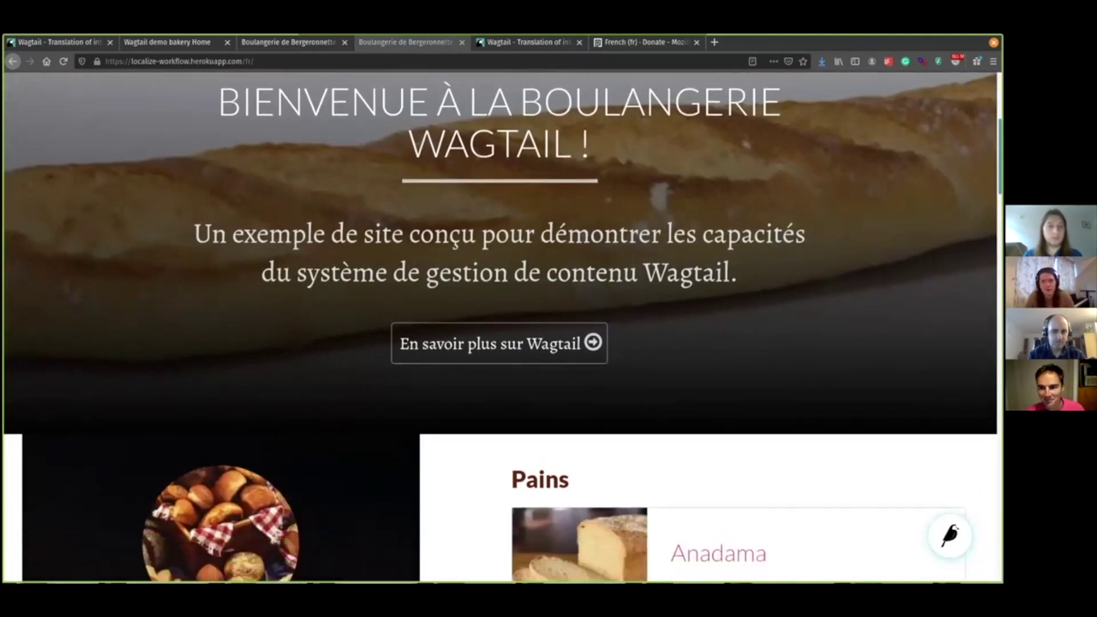
scroll(502, 326, "down", 1)
scroll(502, 326, "up", 5)
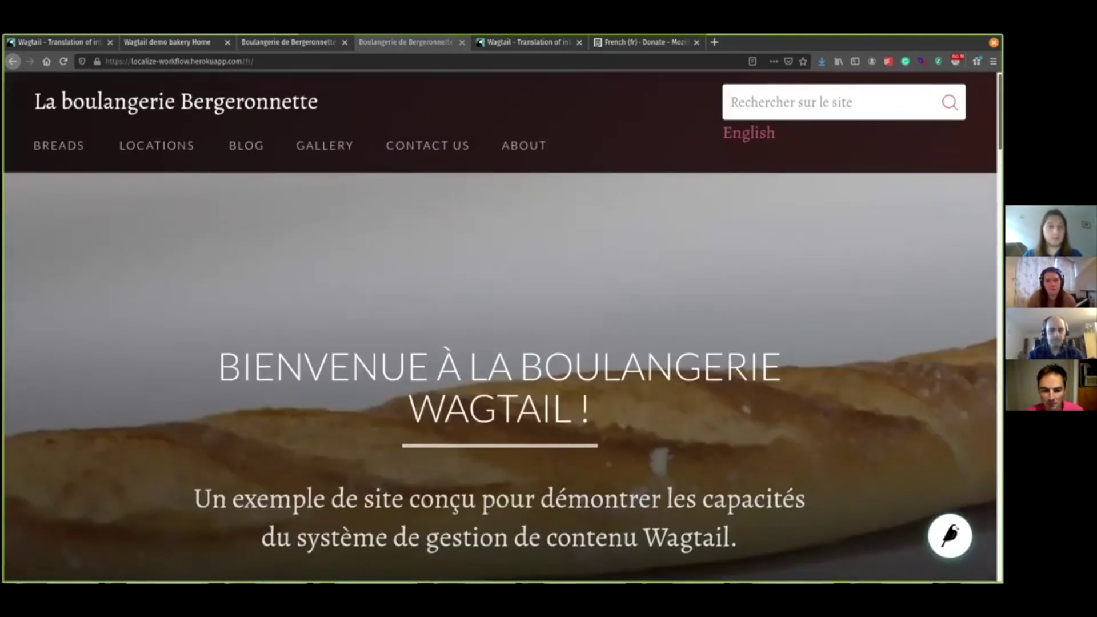